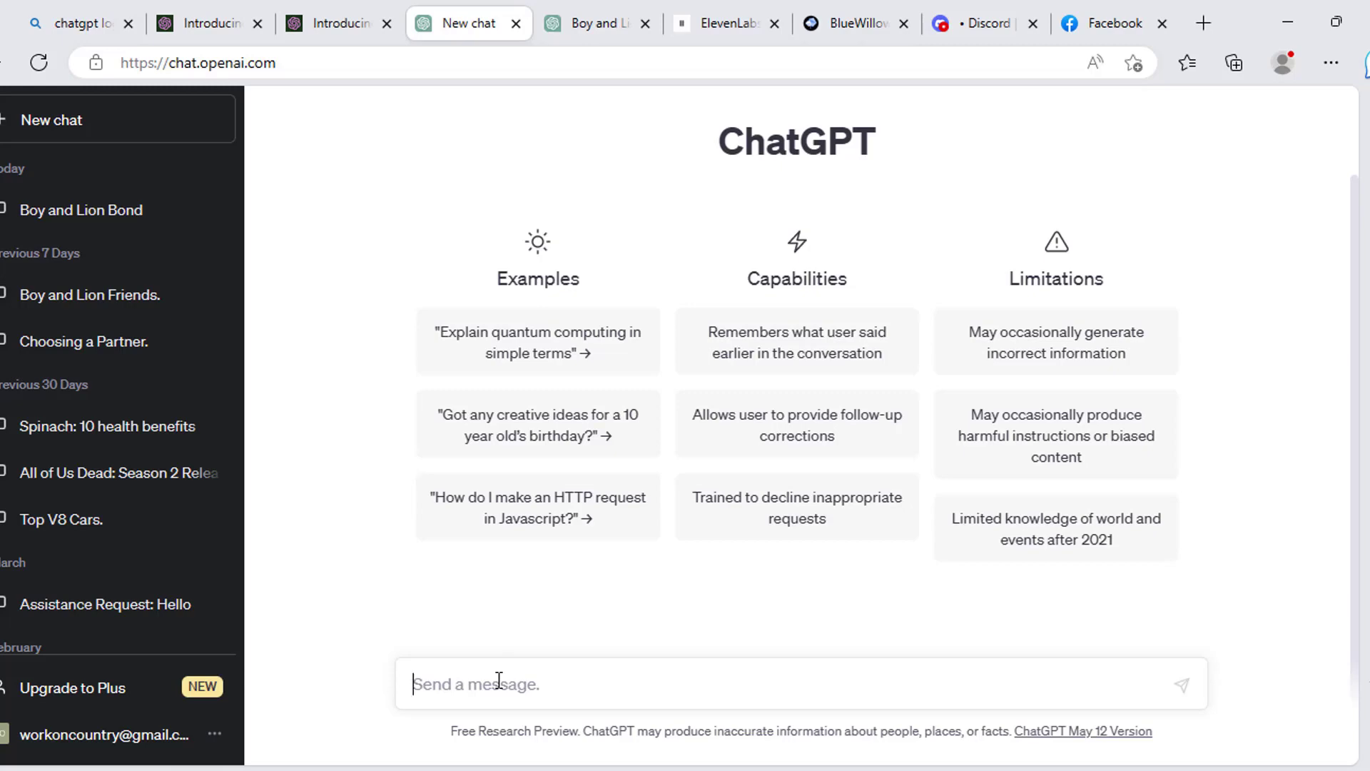
Send the prompt "wirte a story on a little boy and a lion in the jungle" and review the generated story from its beginning
text(wir)
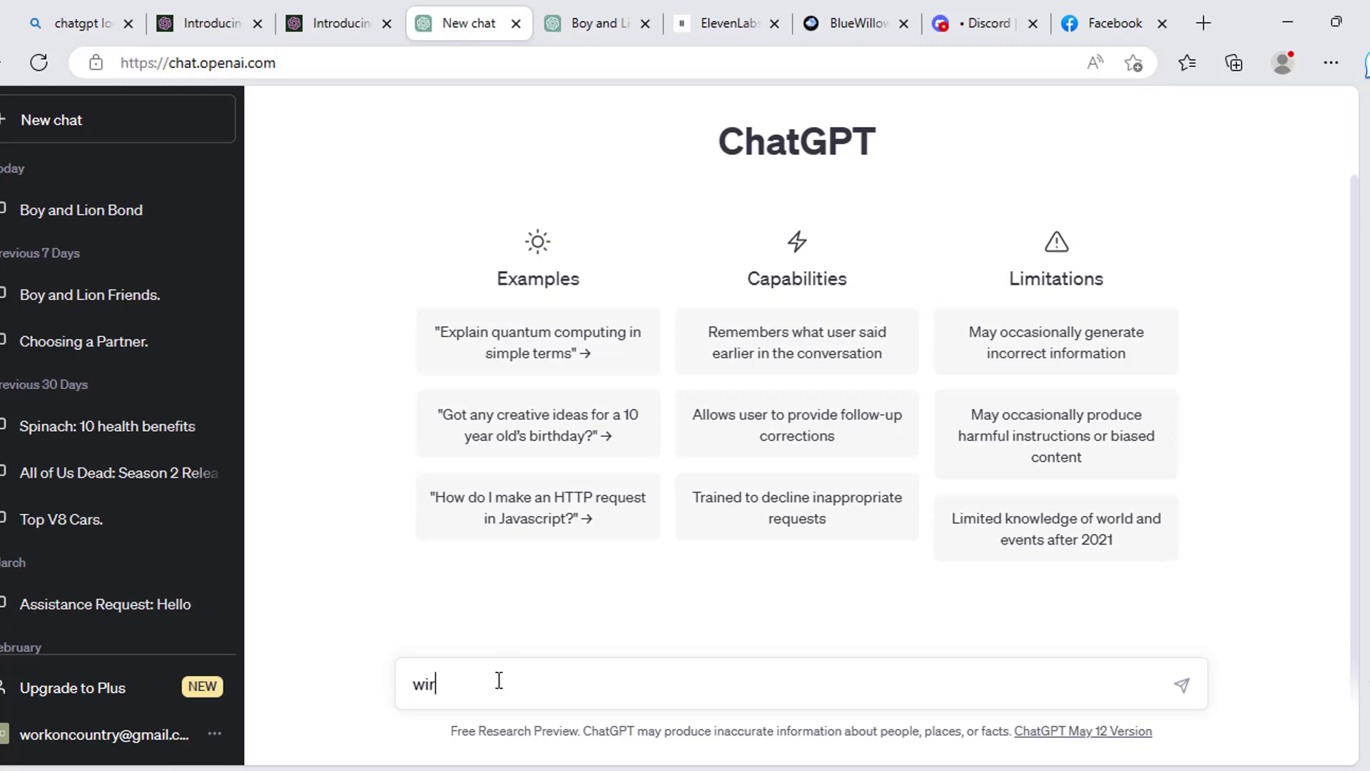
text(n)
key(BackSpace)
text(rte a story on a little )
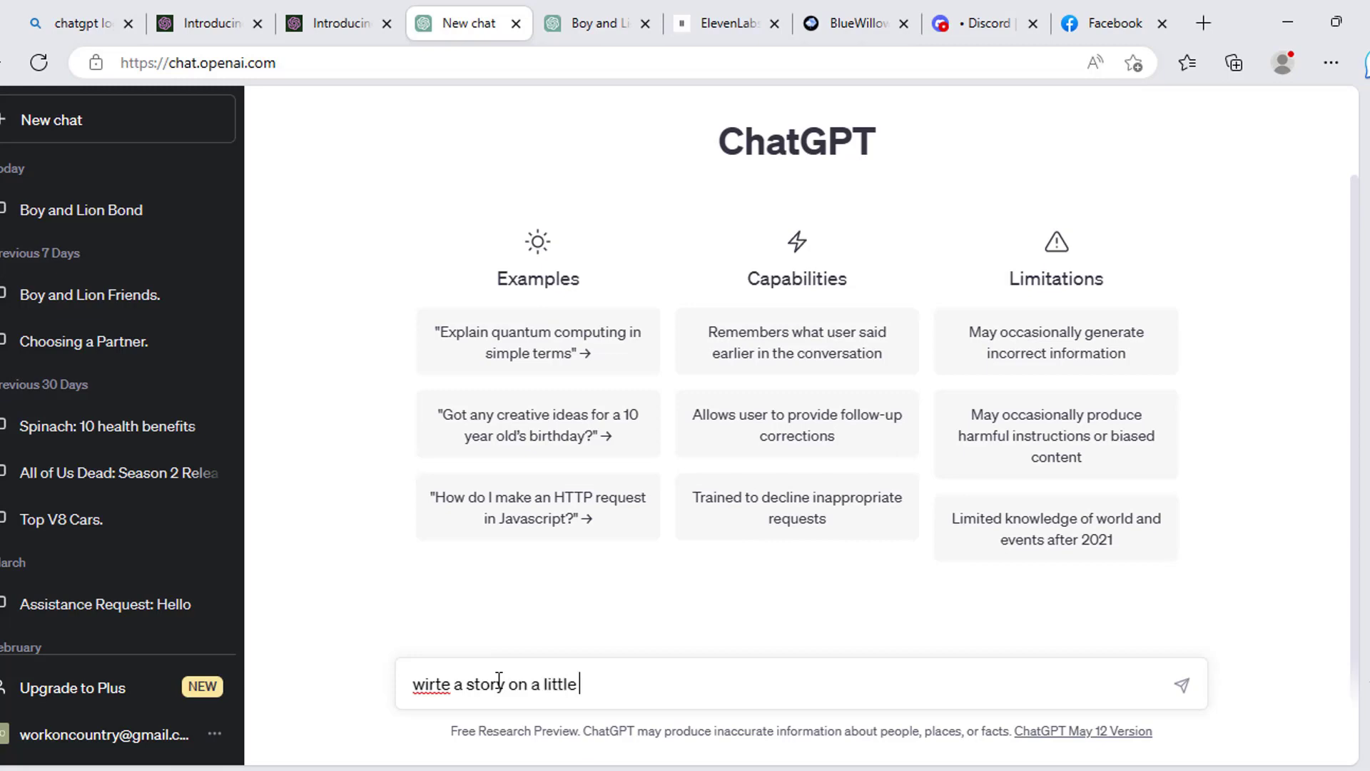
text(boy and a lion in the jungle)
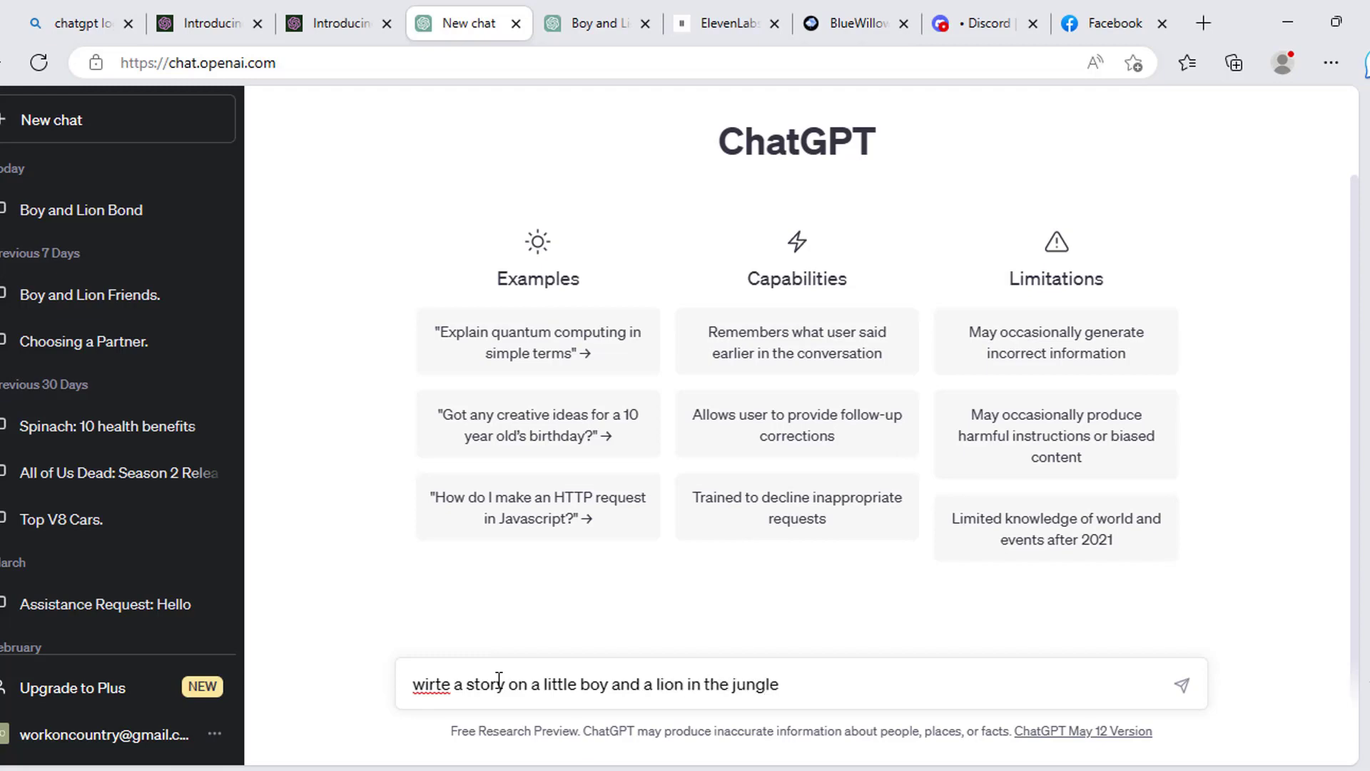
key(Return)
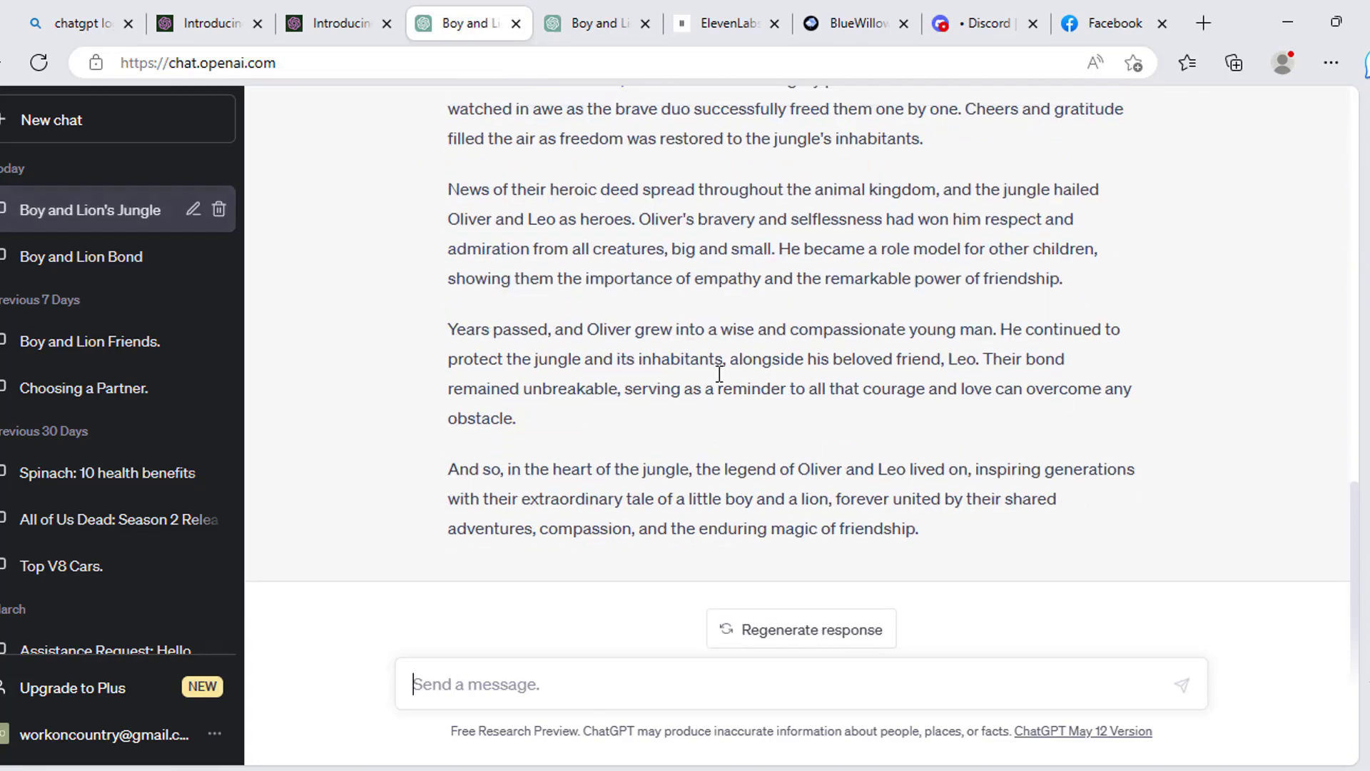
scroll(719, 374, up, 12)
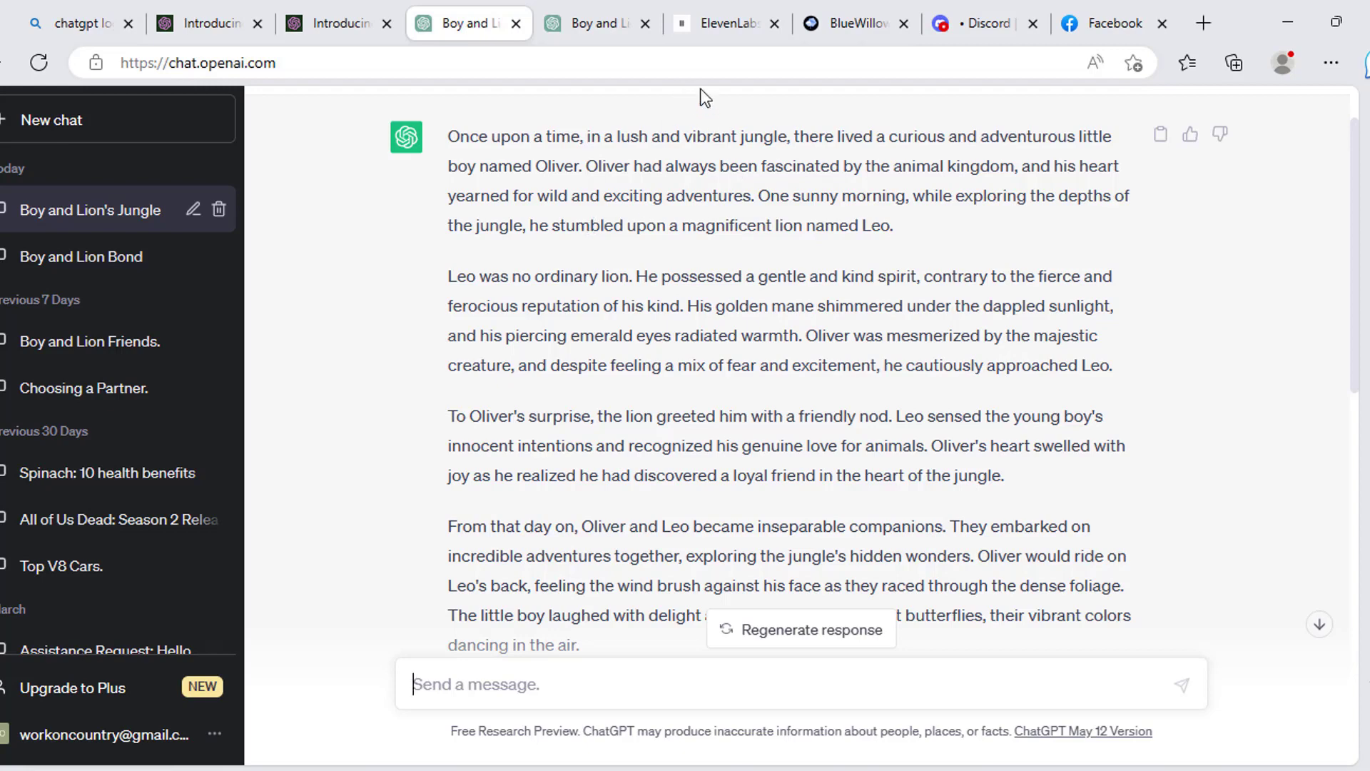
Switch to ElevenLabs and clear the existing text from the speech generator's text box
click(721, 21)
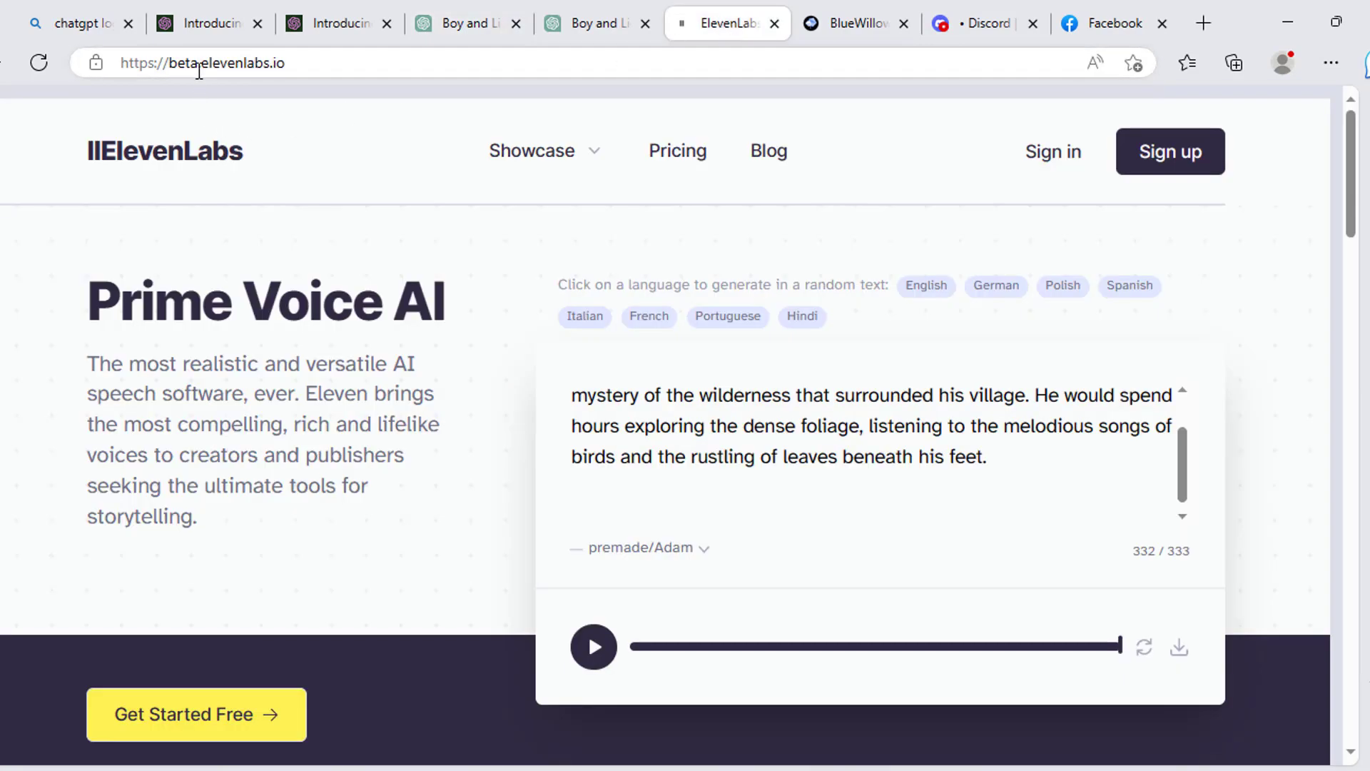
click(727, 483)
key(ctrl+a)
key(BackSpace)
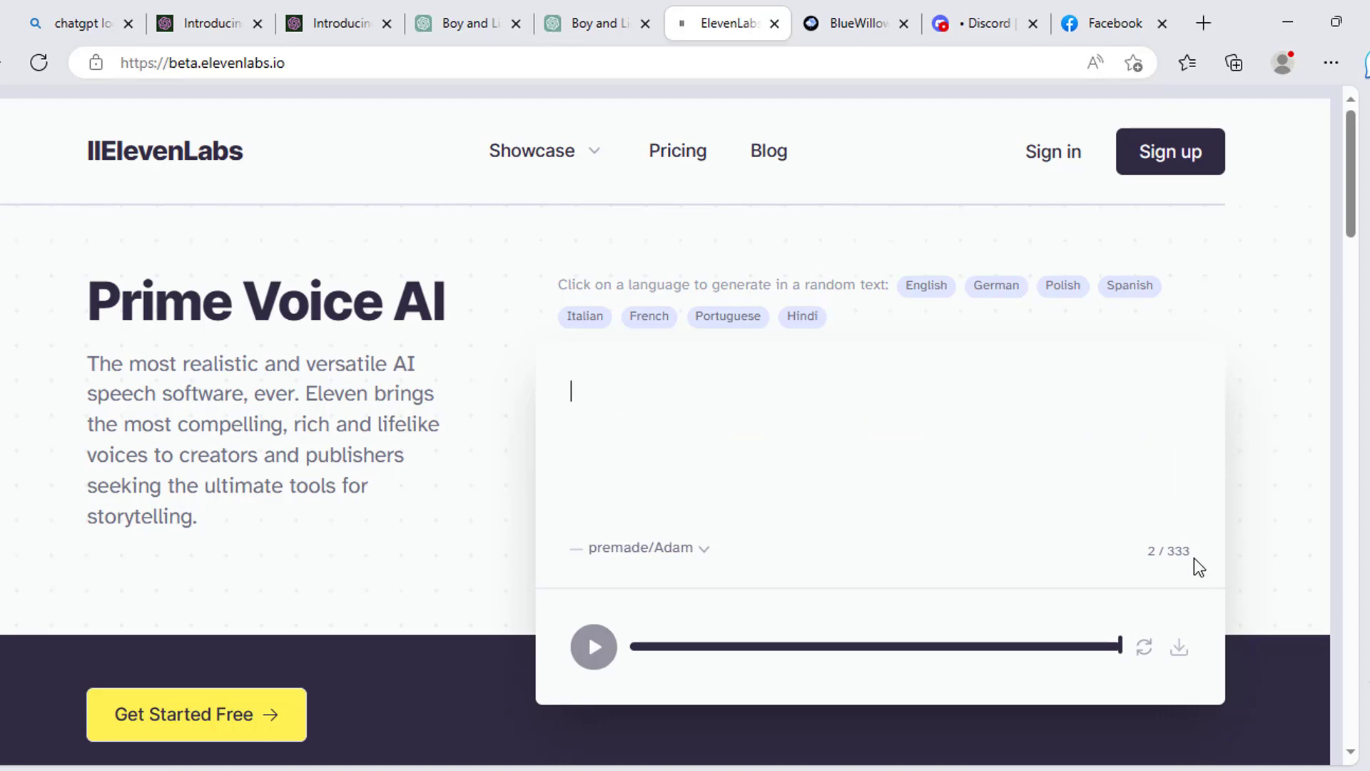
Check the speech generator's character limit and look through its list of premade voices
drag(1166, 554, 1204, 544)
click(993, 291)
click(703, 548)
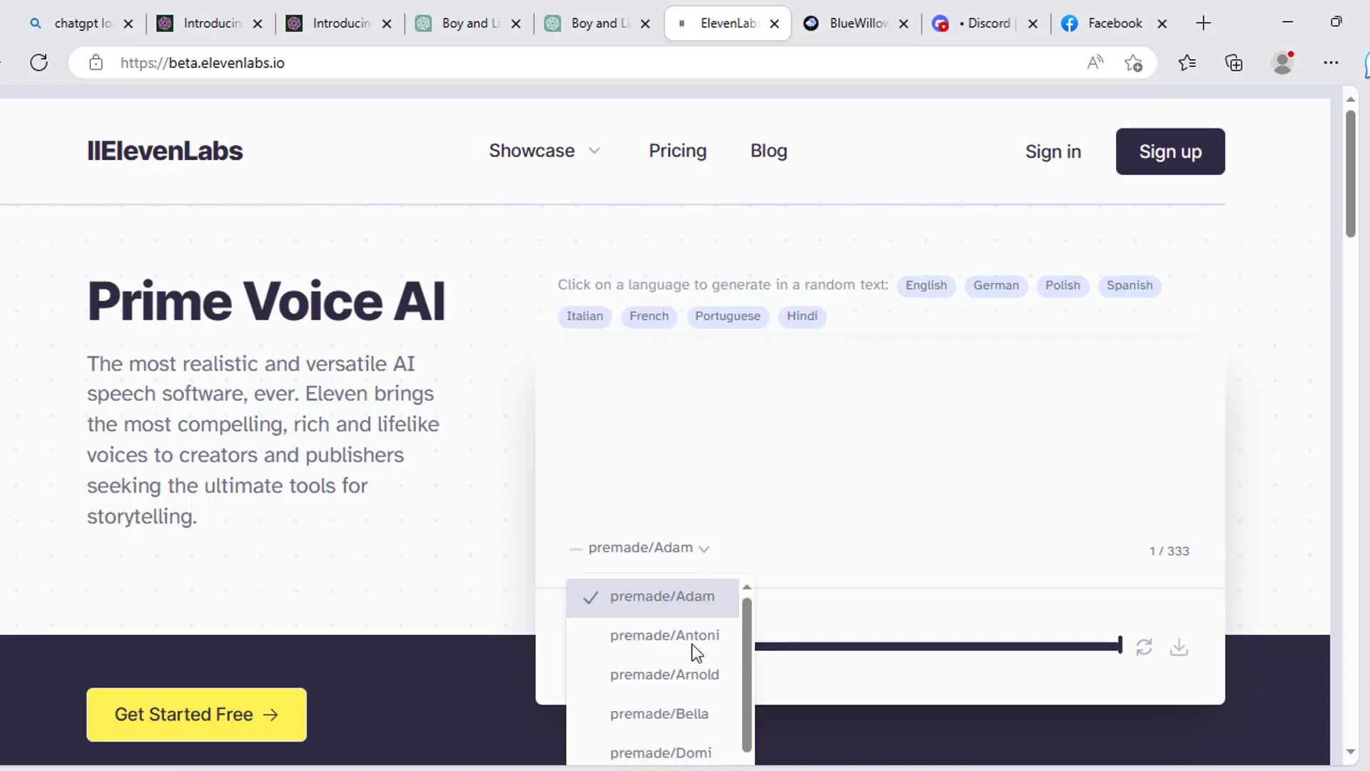
scroll(746, 642, down, 1)
drag(750, 657, 750, 694)
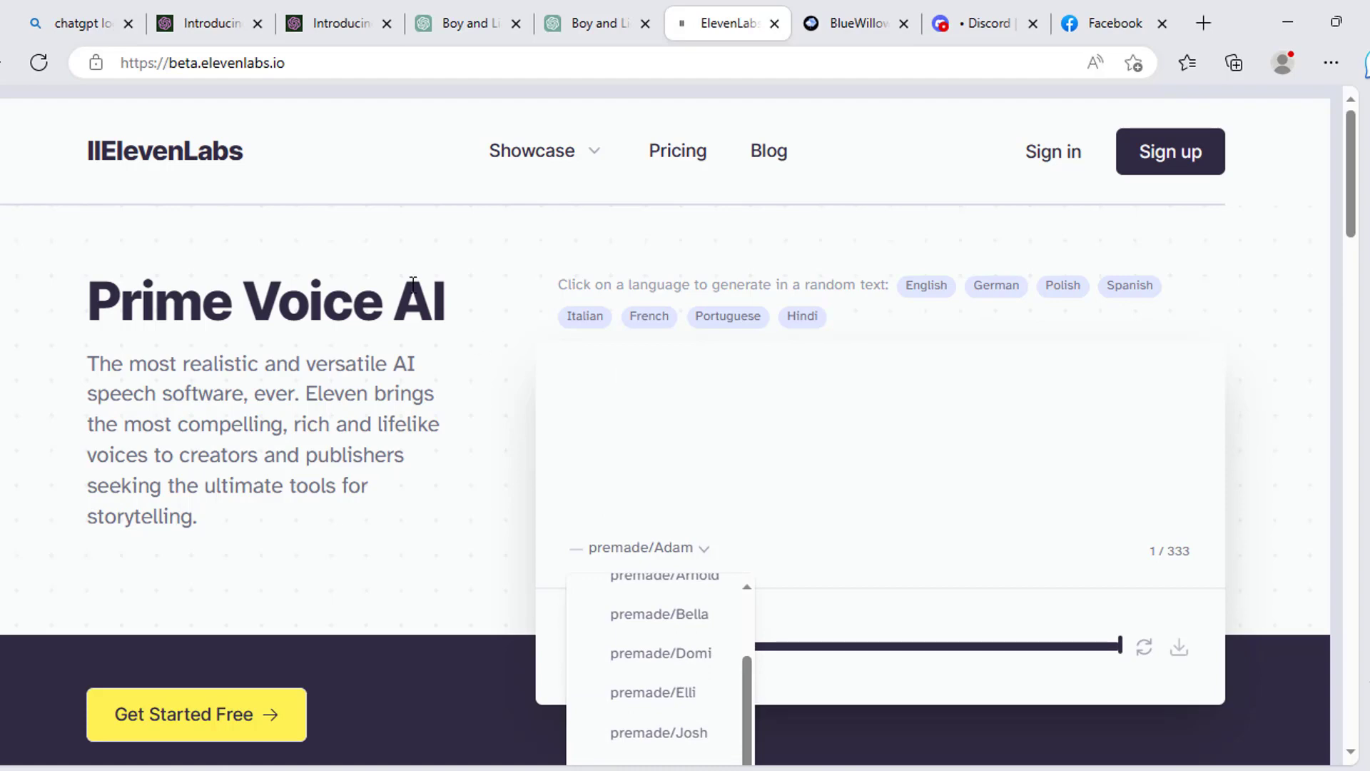
Return to the ChatGPT story about the boy and the lion and copy its first paragraph
click(470, 25)
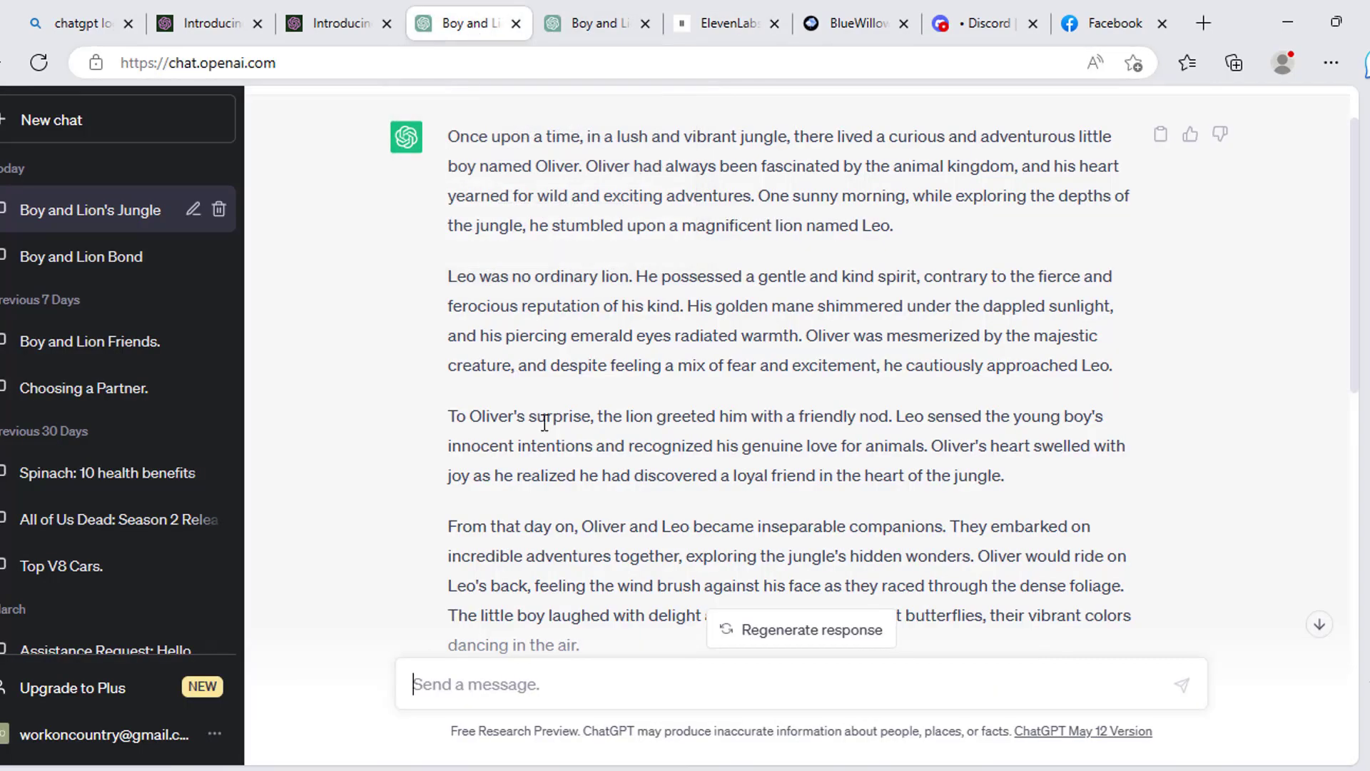
scroll(551, 429, up, 1)
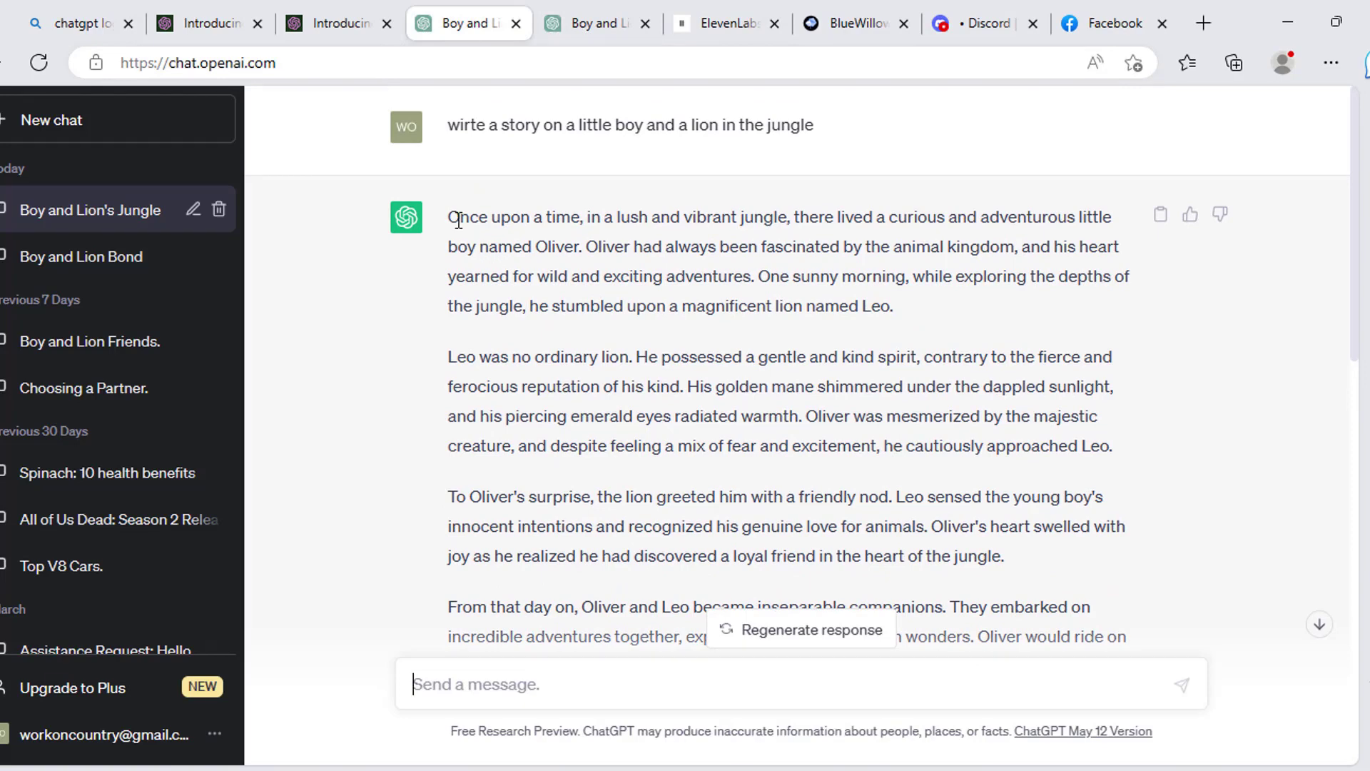
drag(449, 218, 901, 310)
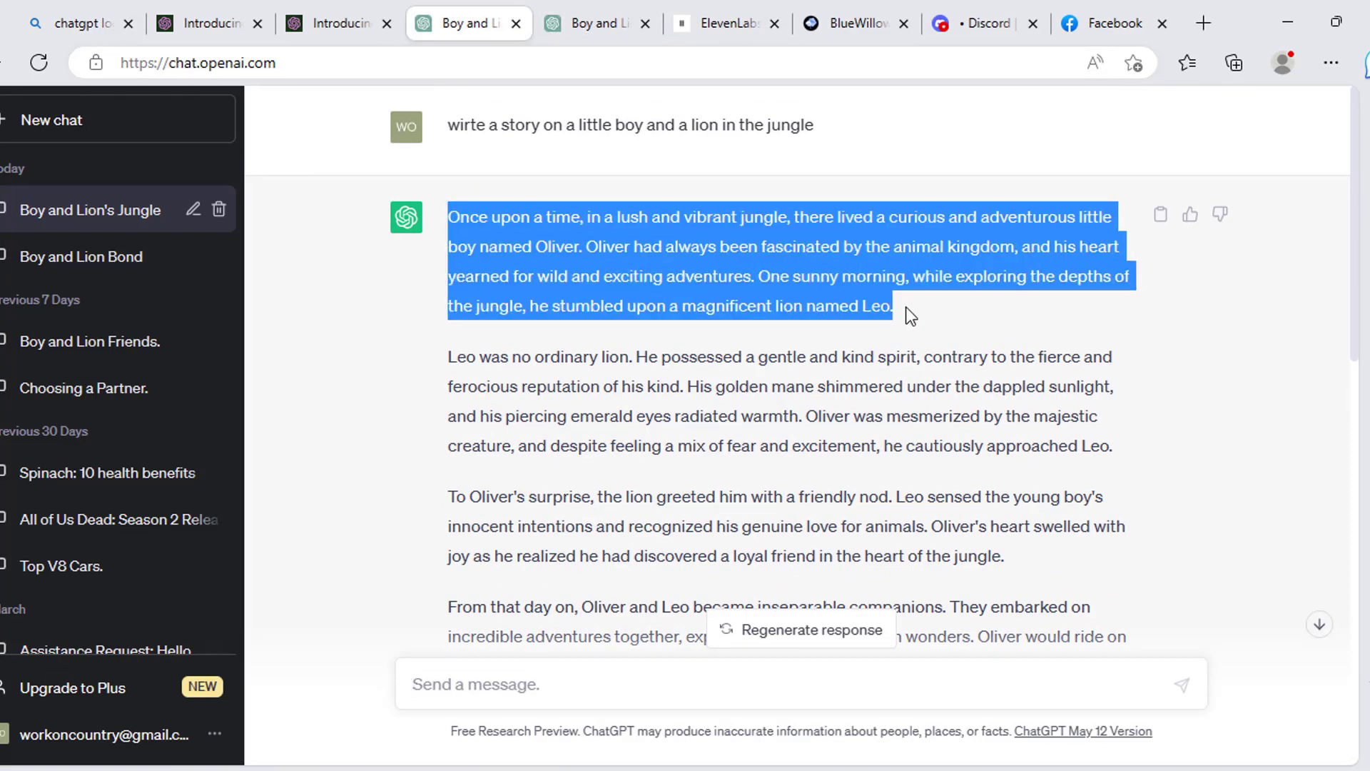
right_click(553, 243)
click(631, 261)
Paste the copied story paragraph into the empty ElevenLabs speech text box
click(734, 22)
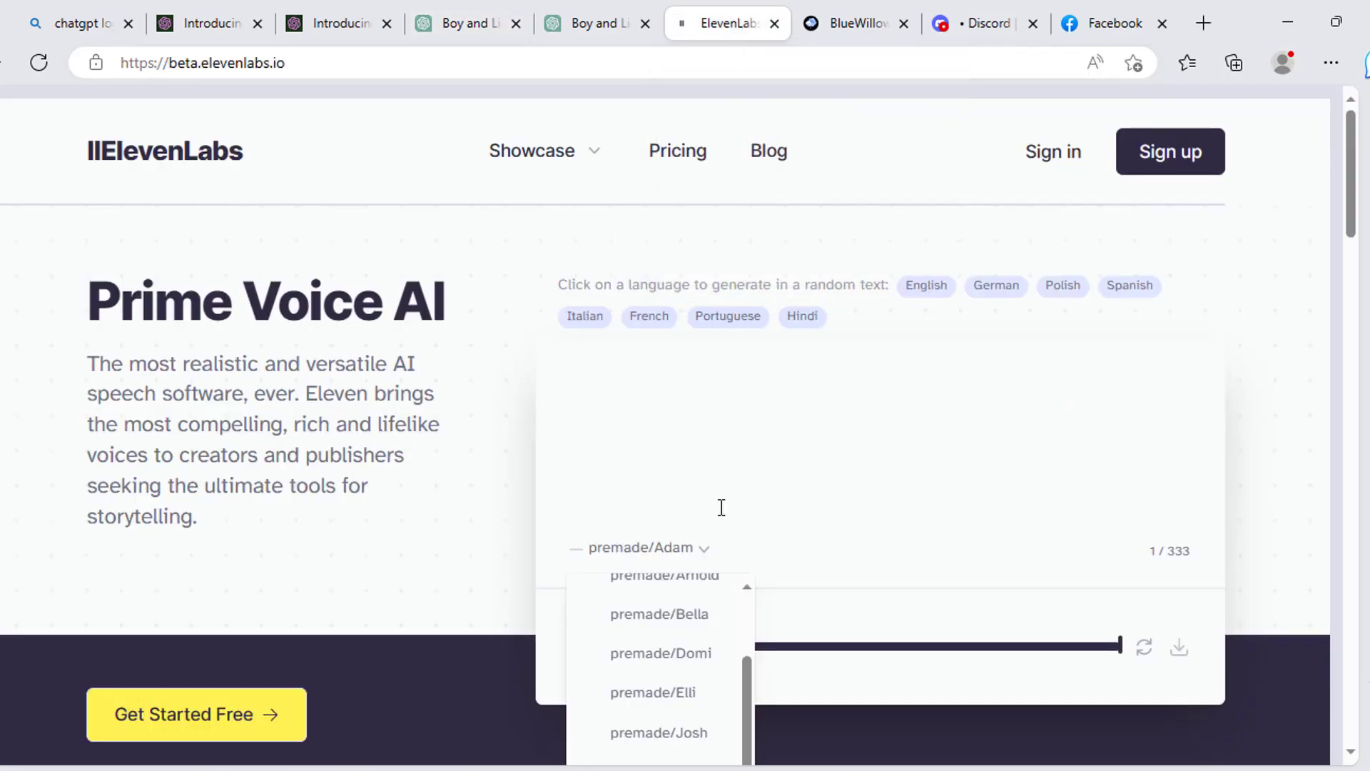
click(631, 378)
click(623, 395)
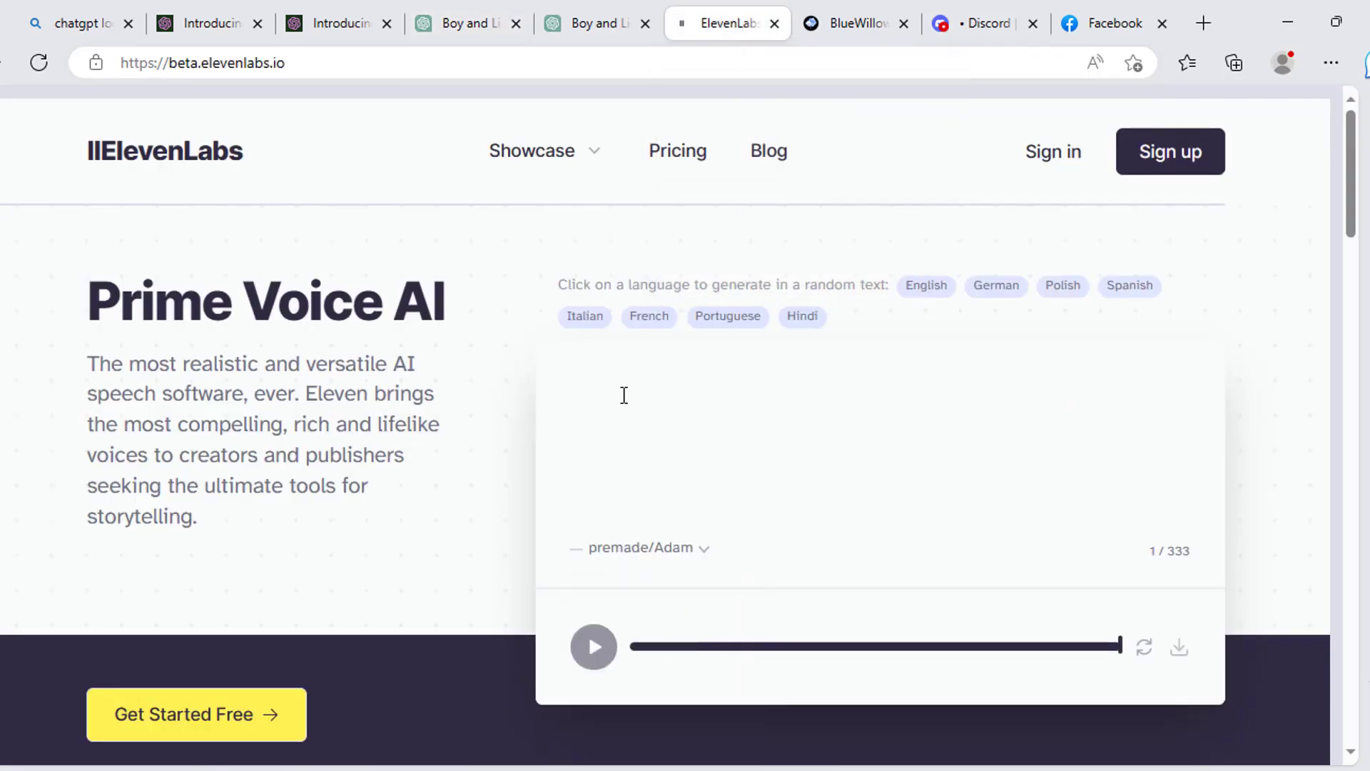
key(ctrl+v)
drag(581, 548, 1147, 555)
click(1140, 569)
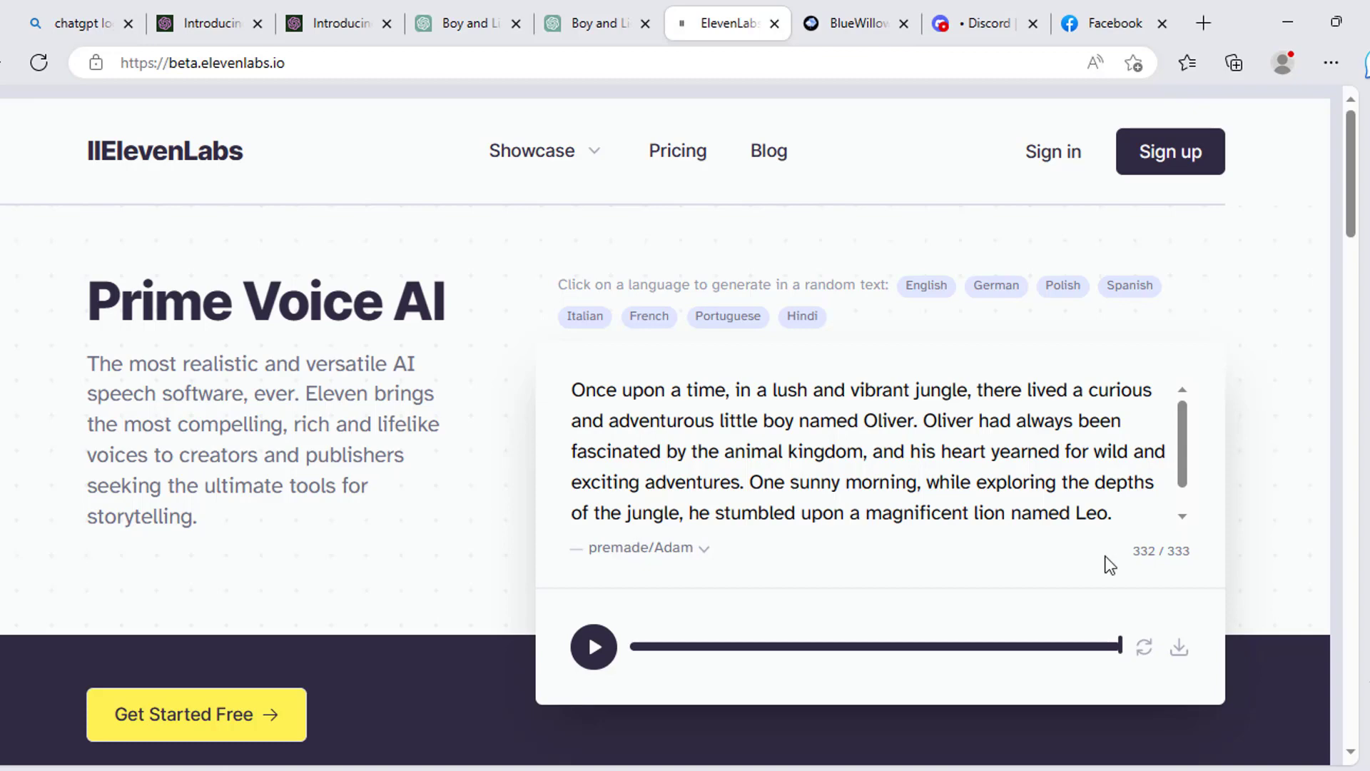
Generate the narration with the premade/Adam voice and download the audio file
click(594, 646)
click(1179, 649)
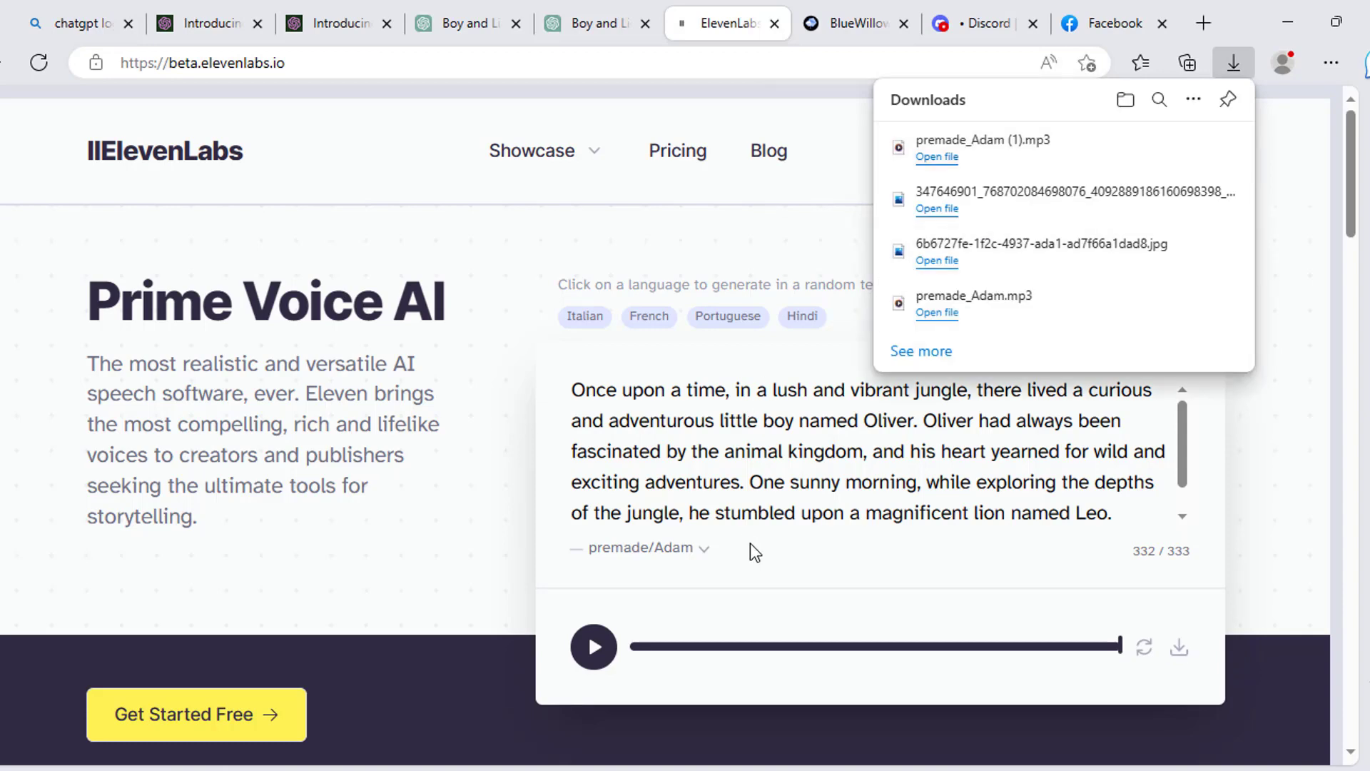
click(783, 478)
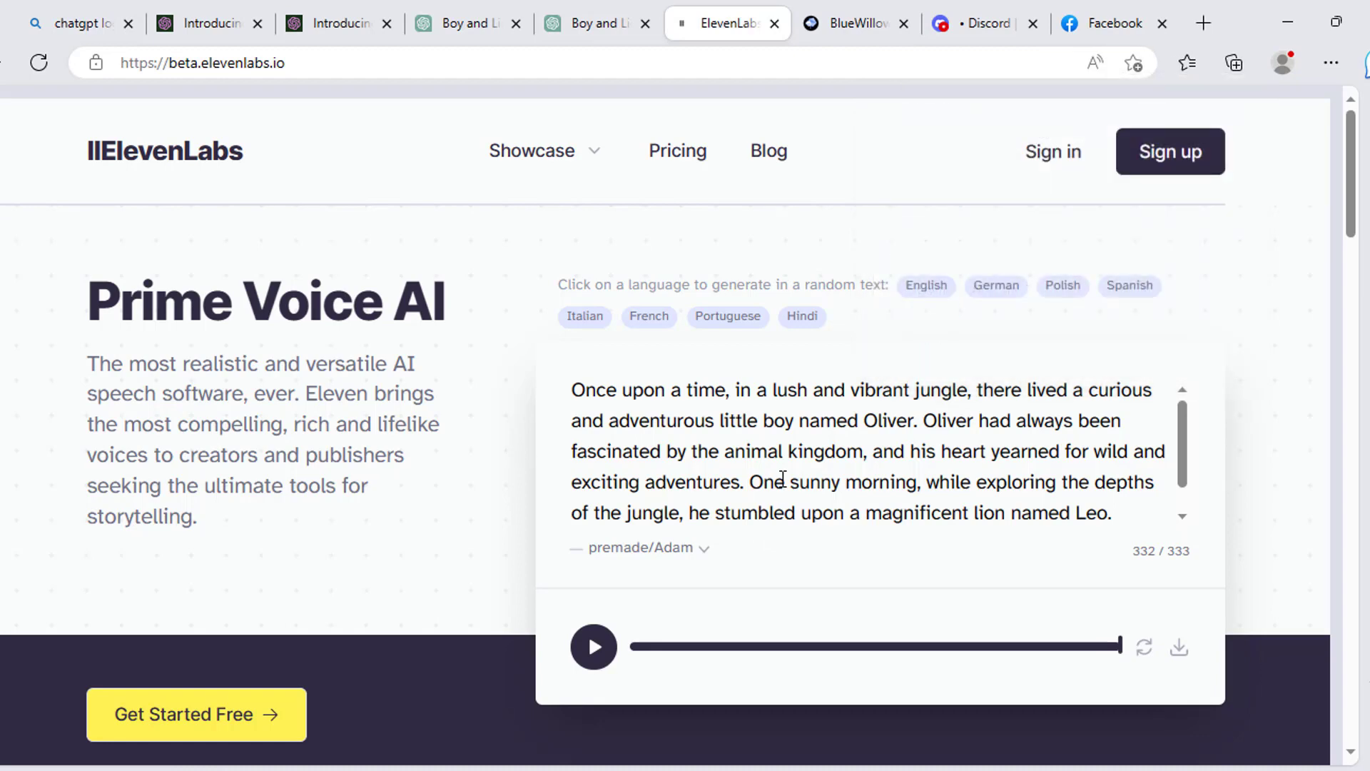
Visit the BlueWillow site, switch to the Discord server's general channel, and start BlueWillow's /imagine command
click(844, 23)
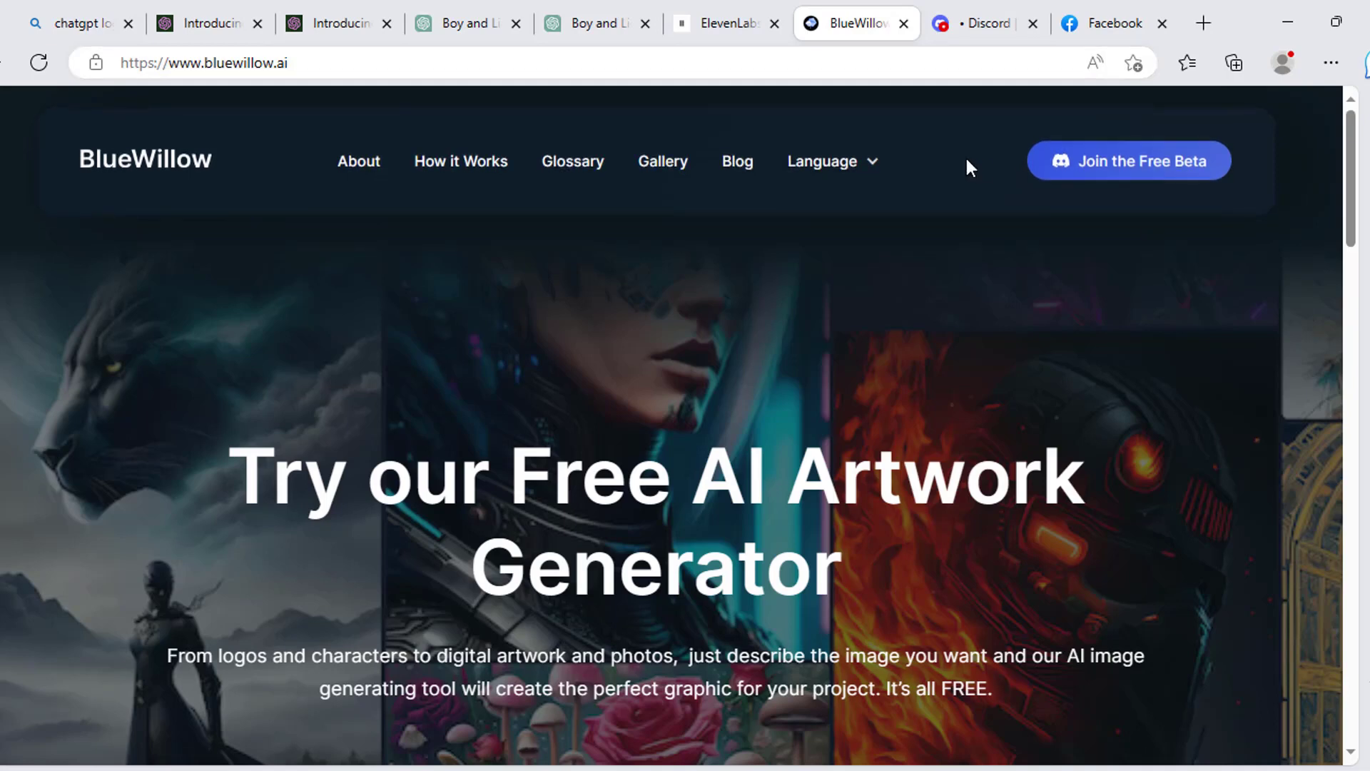
click(982, 29)
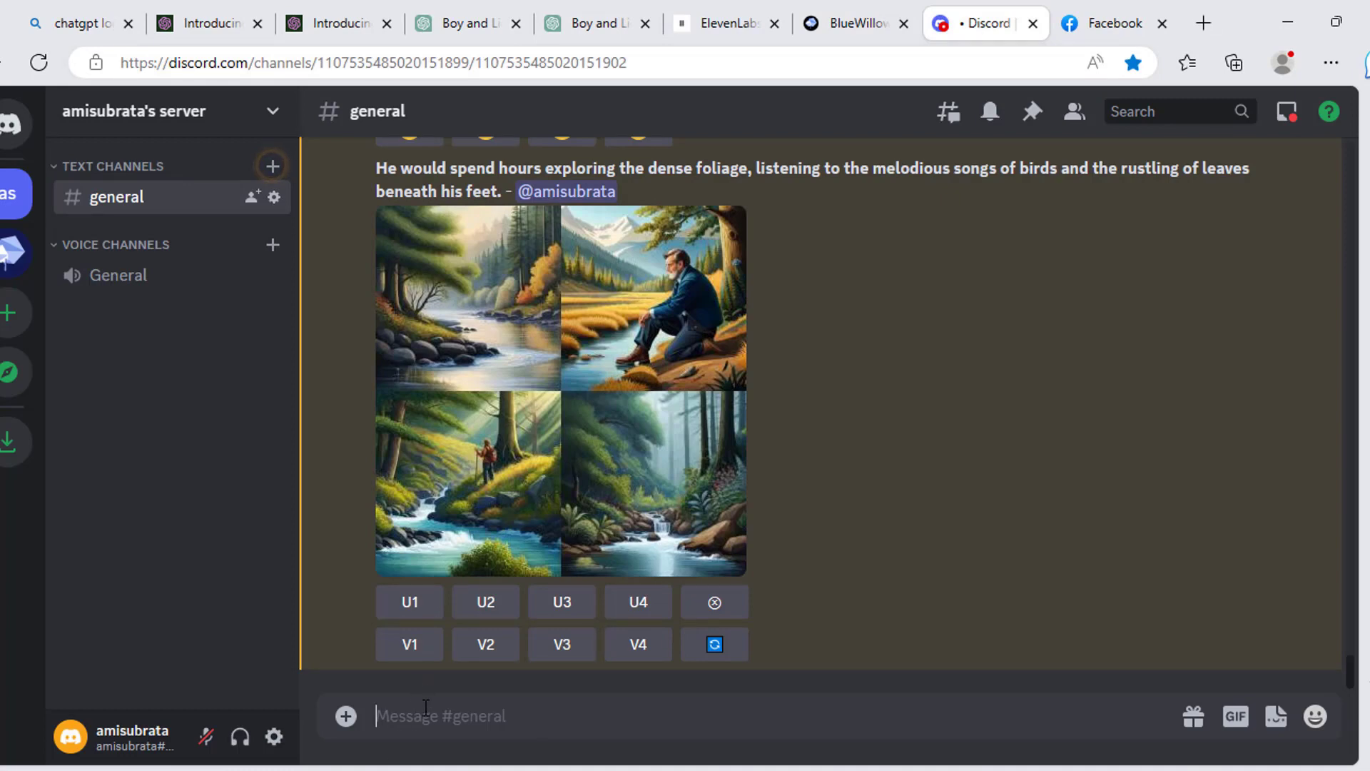
text(/)
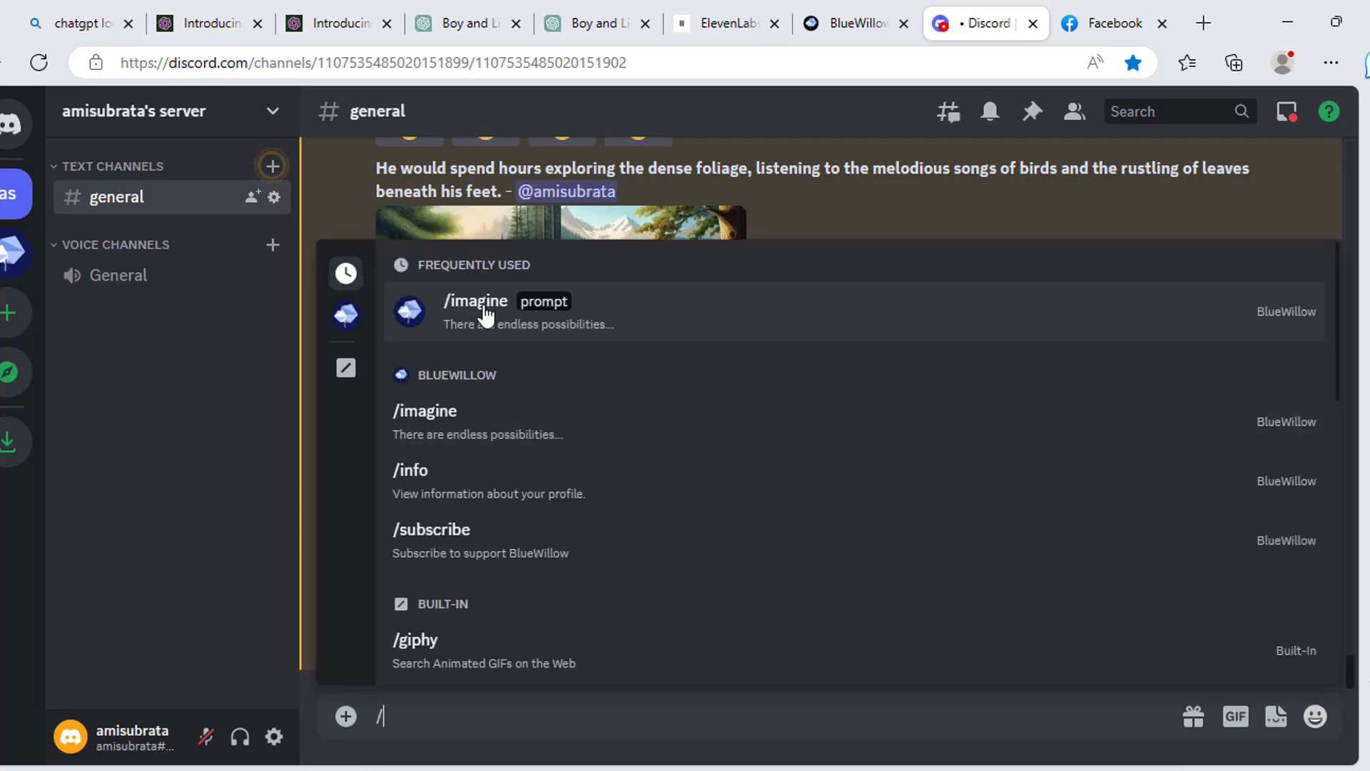
click(486, 314)
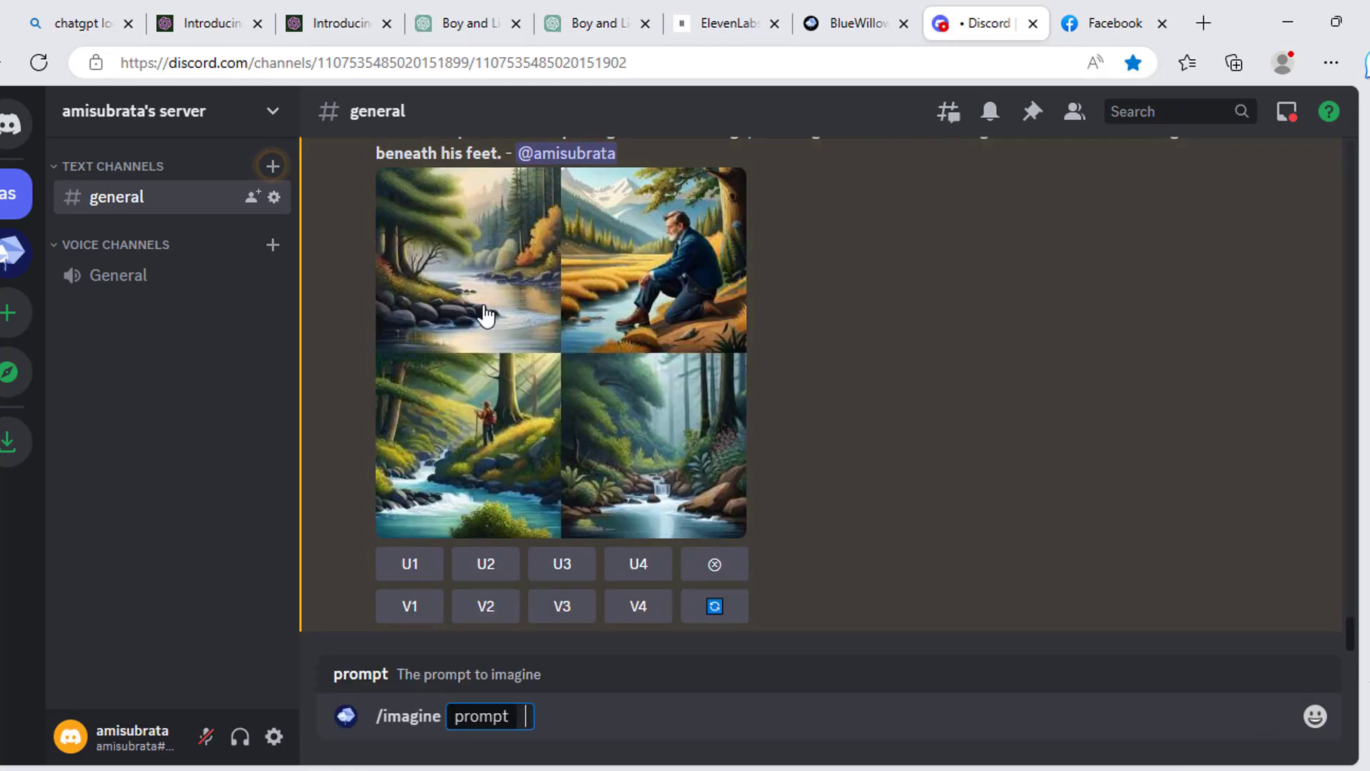
Go back to the ChatGPT story and copy the first two sentences of its opening paragraph
click(328, 23)
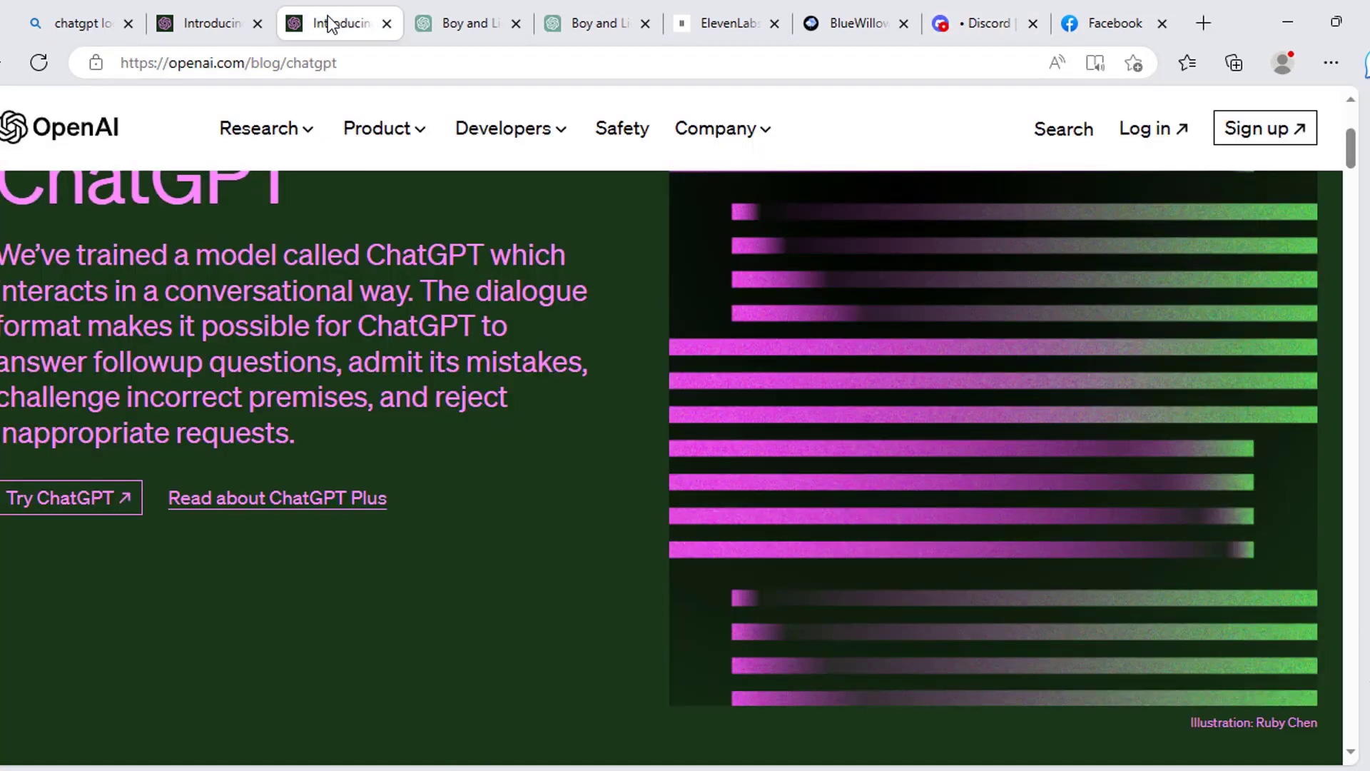
click(455, 24)
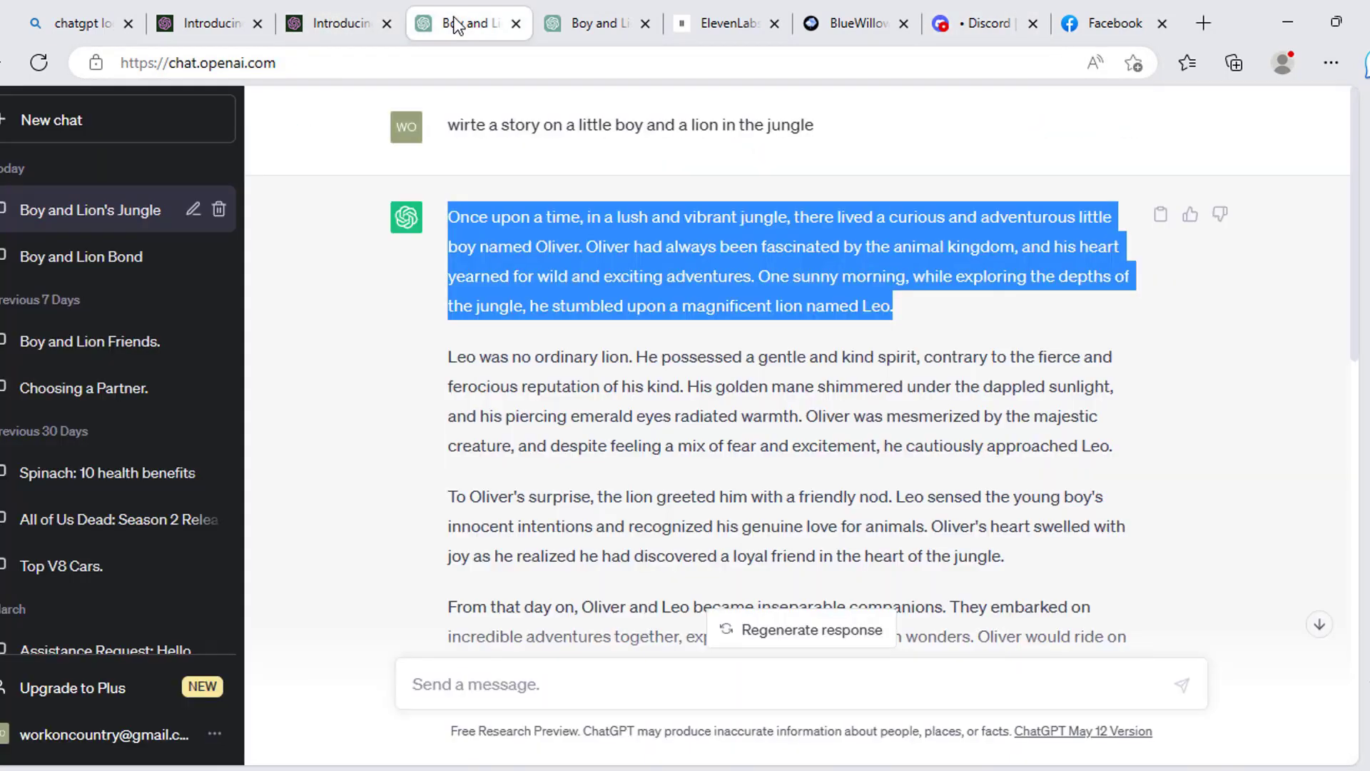
click(593, 264)
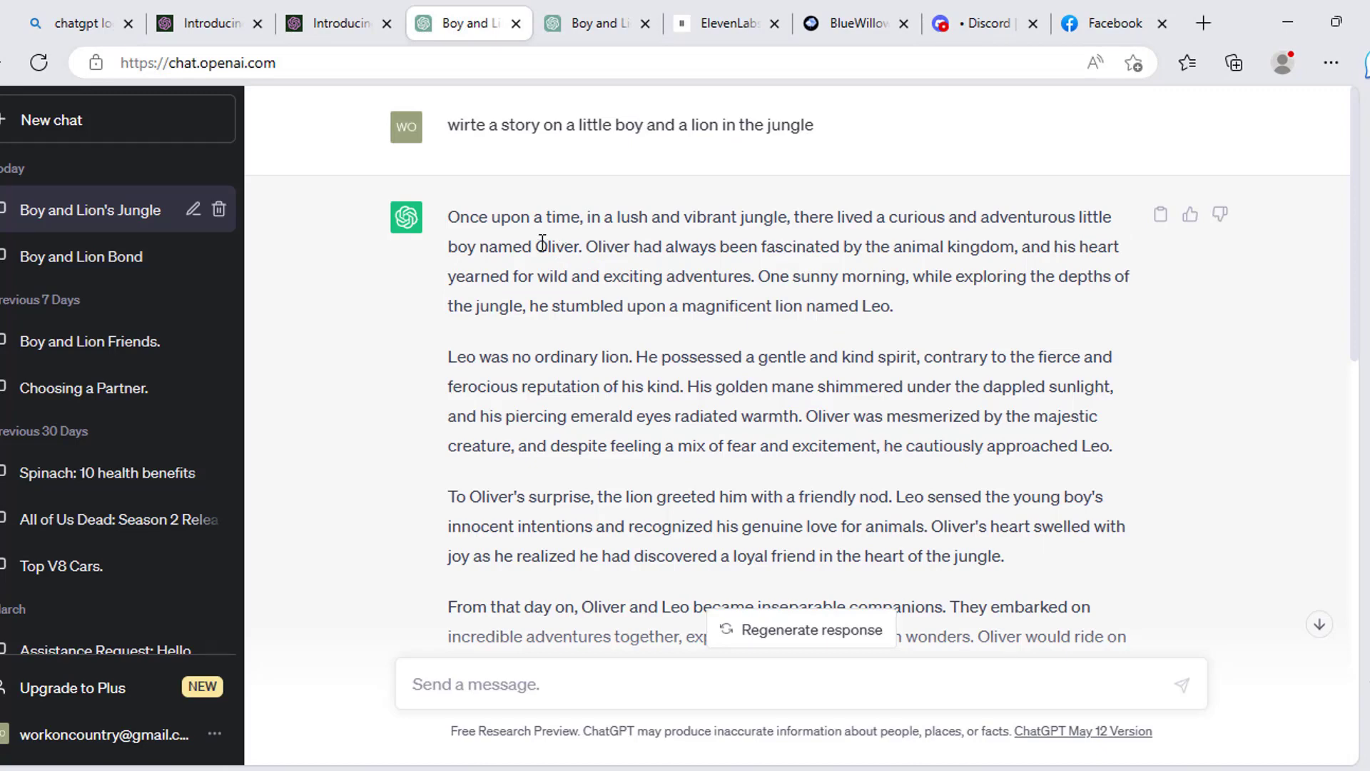
drag(451, 217, 761, 266)
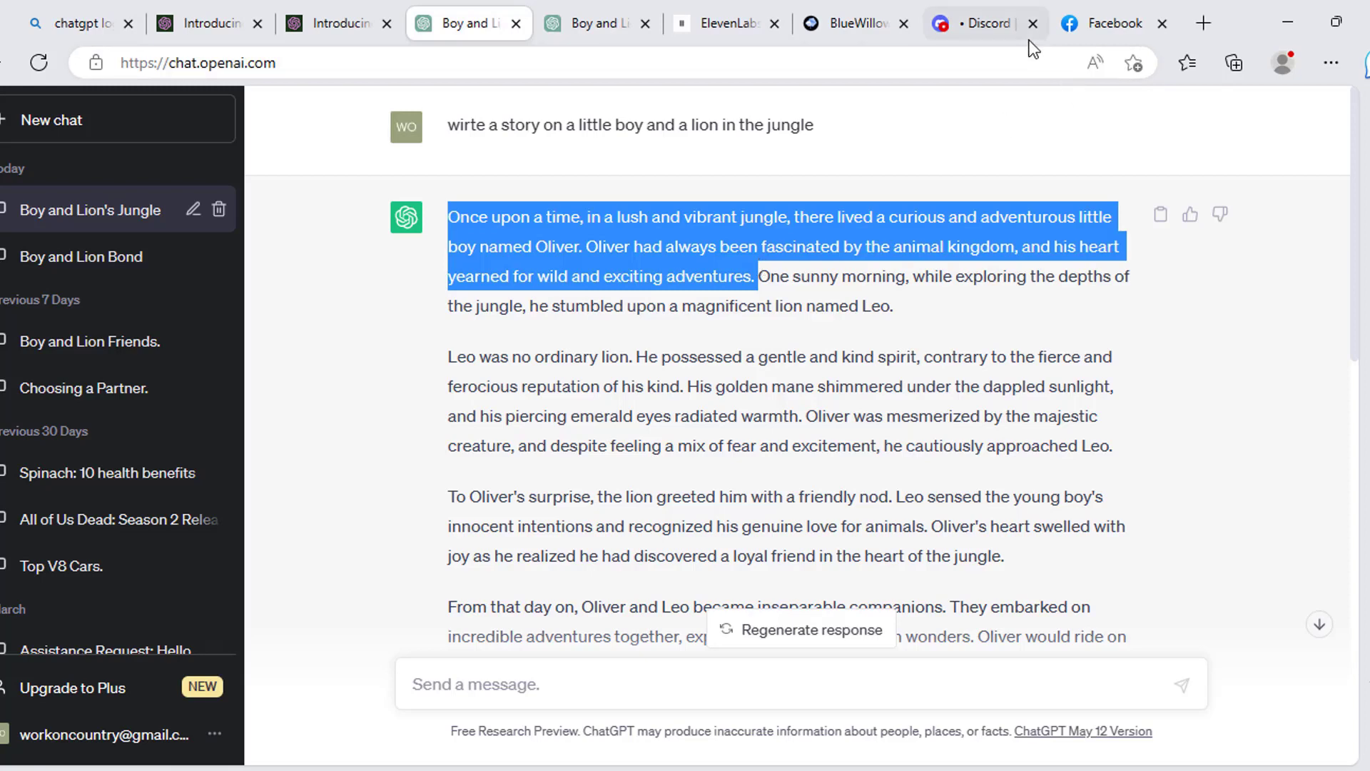
Paste the two copied sentences as the /imagine prompt in Discord and submit it to generate images
click(987, 26)
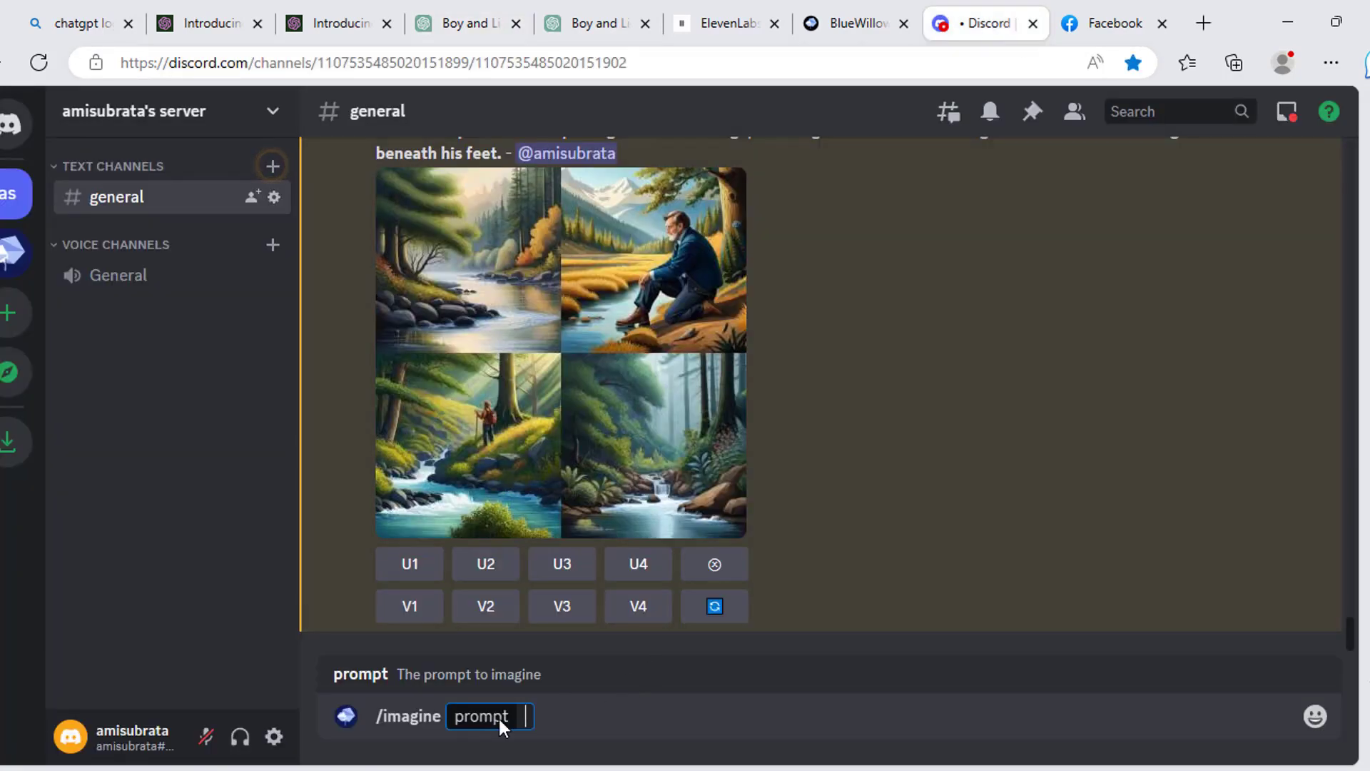
key(ctrl+v)
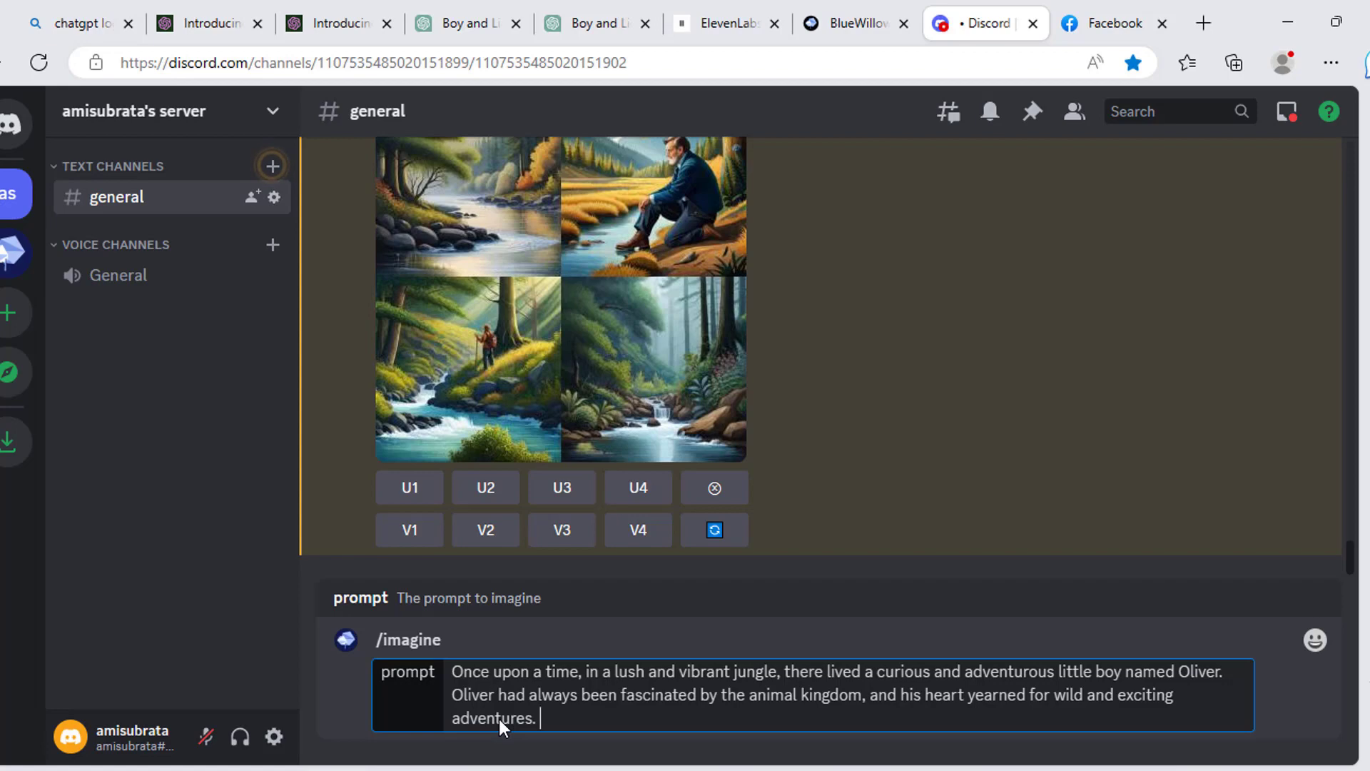
key(Return)
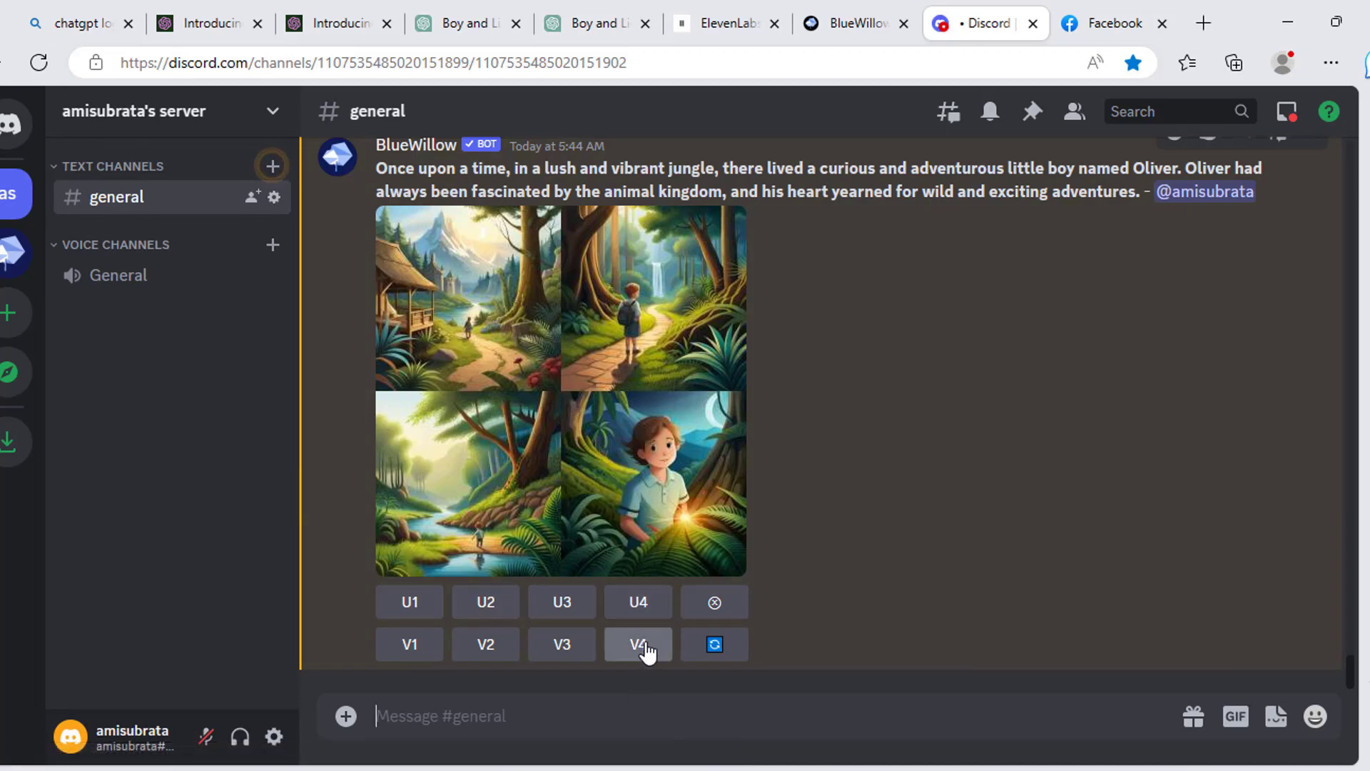
Create variations of the fourth generated image, and upscale the fourth variation
click(646, 647)
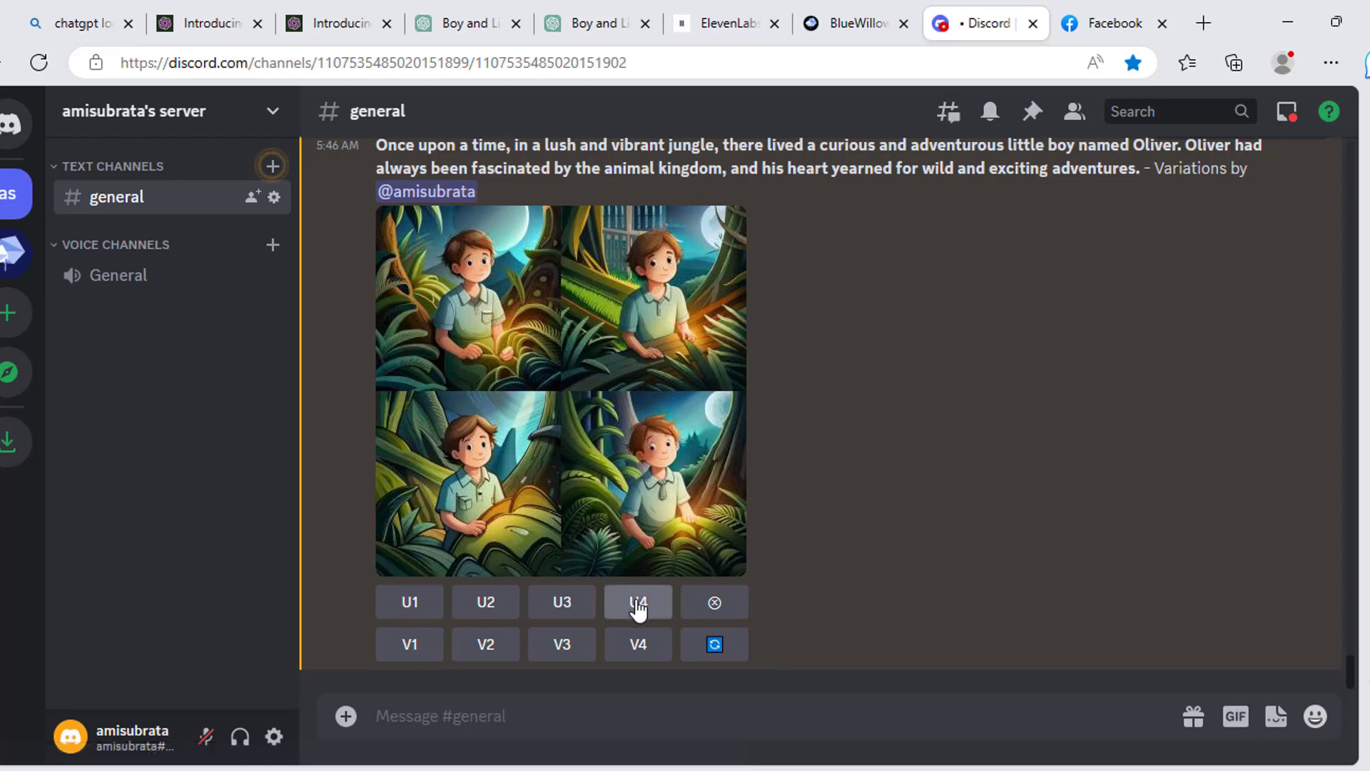
click(638, 607)
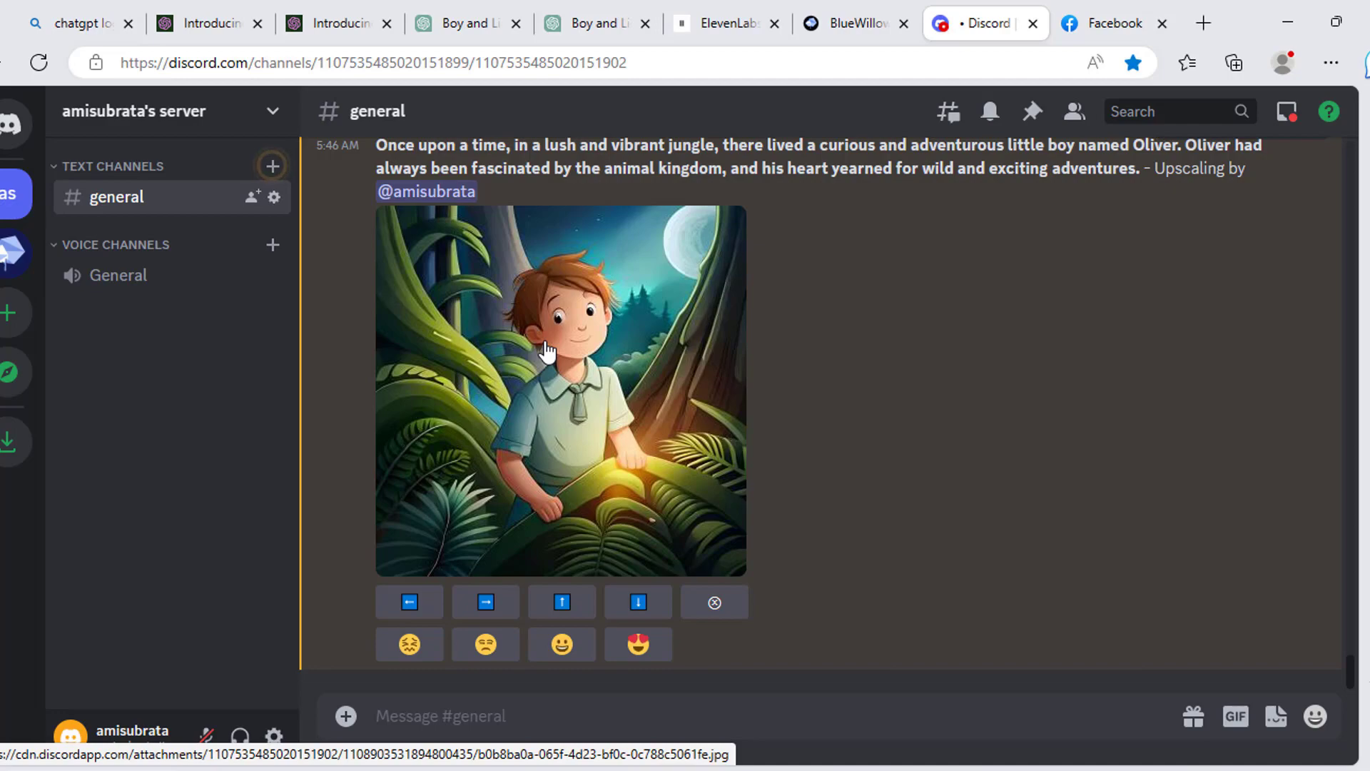
Open the upscaled boy image at full size in the browser and save it to the computer
click(546, 349)
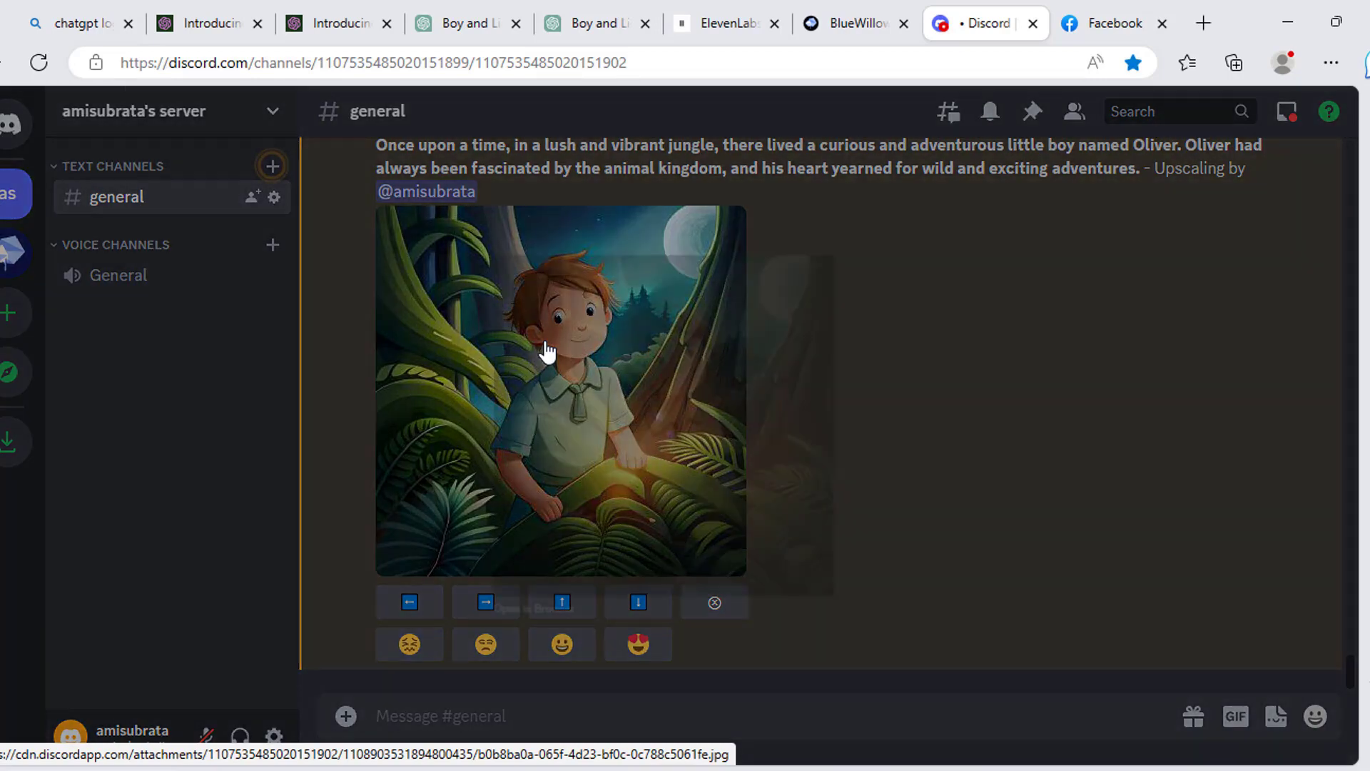
click(495, 662)
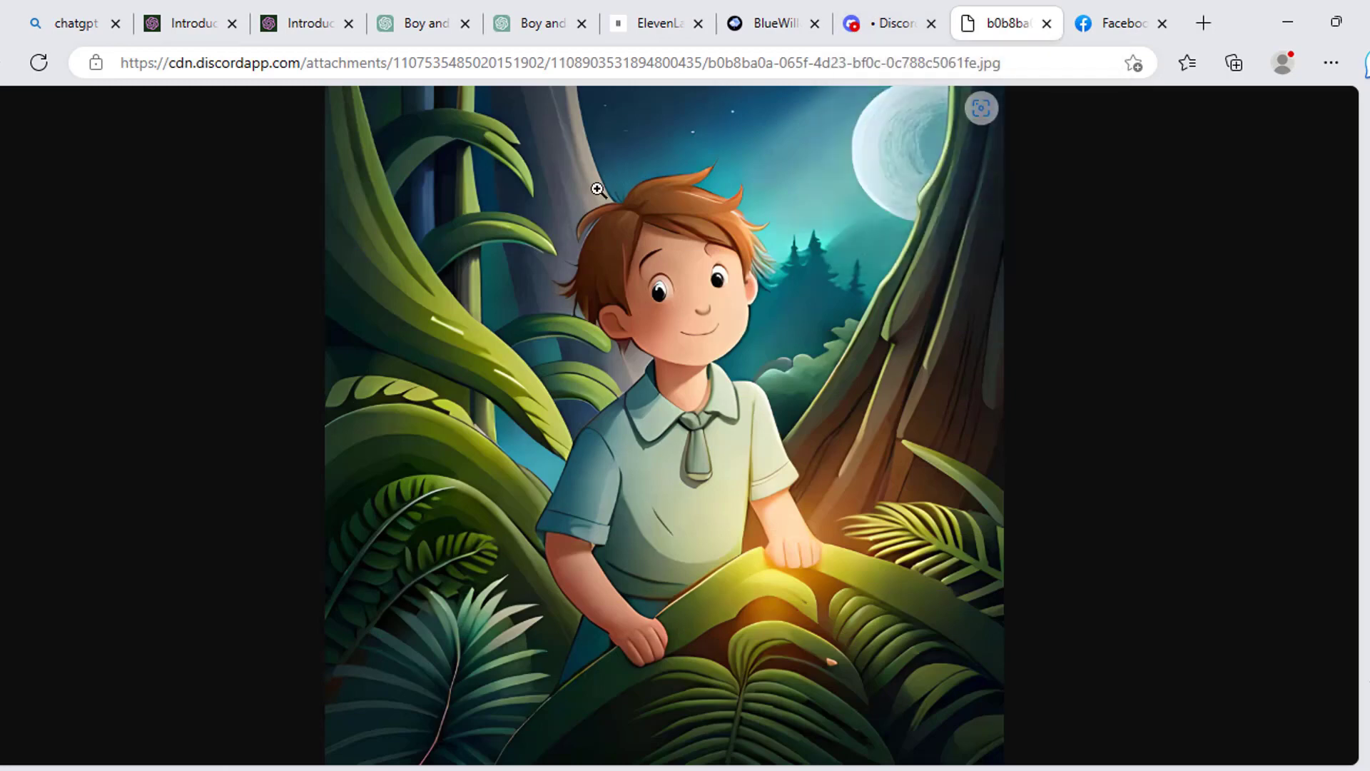
right_click(598, 189)
click(689, 242)
click(510, 468)
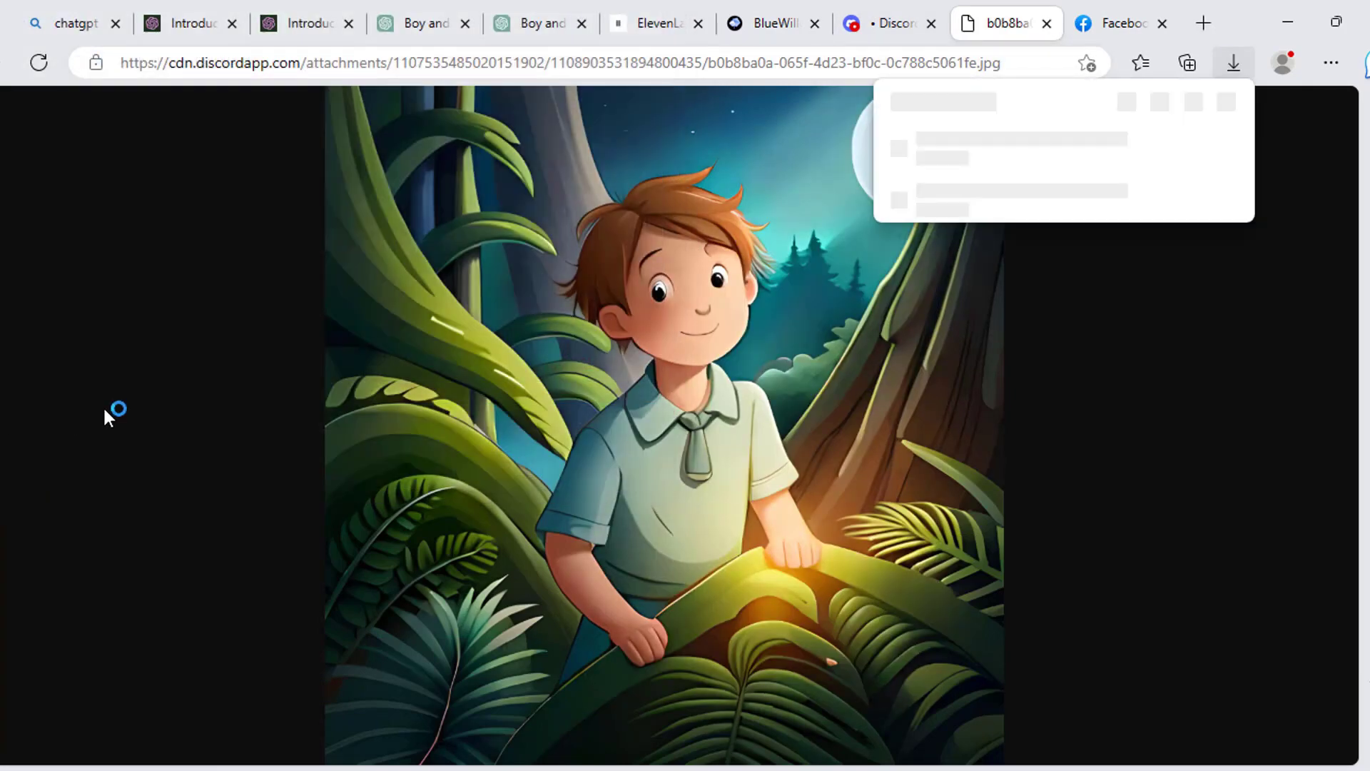
Switch to Camtasia and import all six story images from the Image bluewillow folder into the media bin
key(ctrl+shift+Tab)
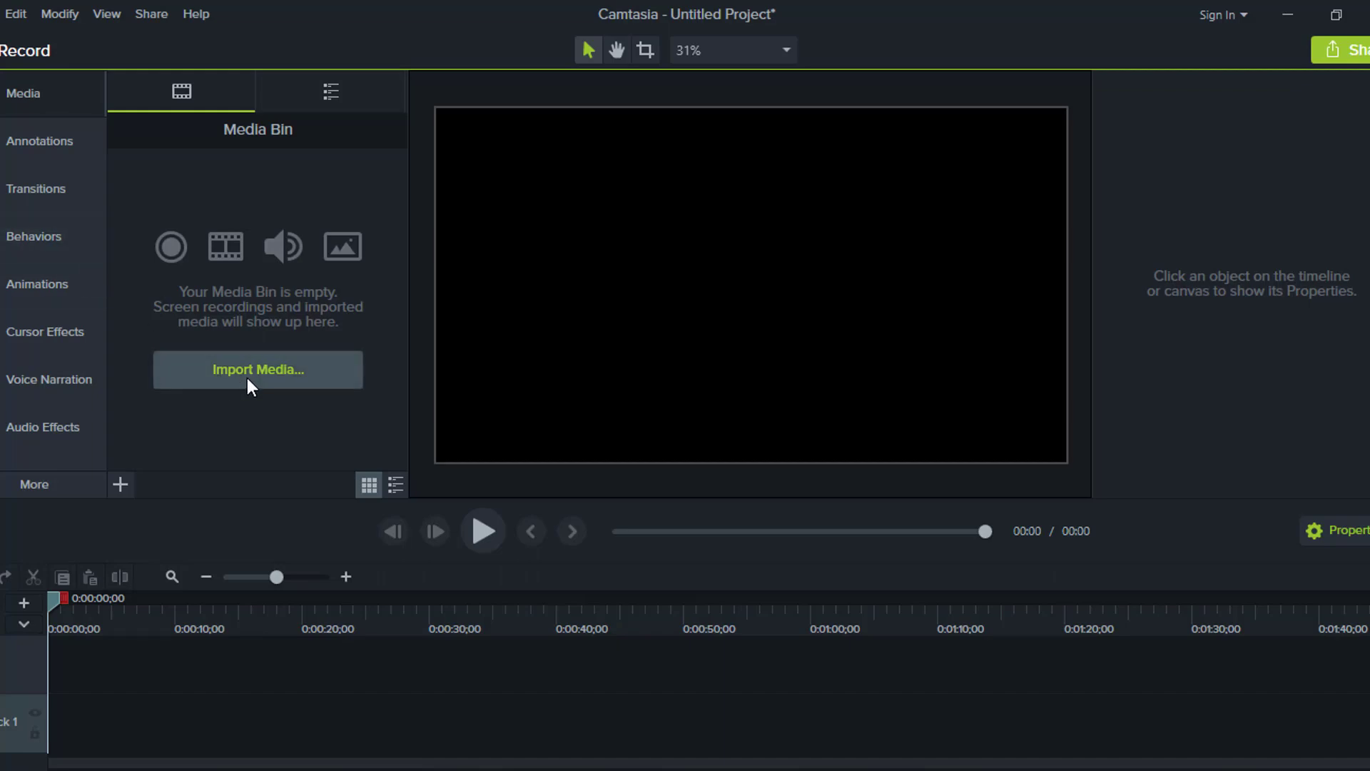
click(289, 374)
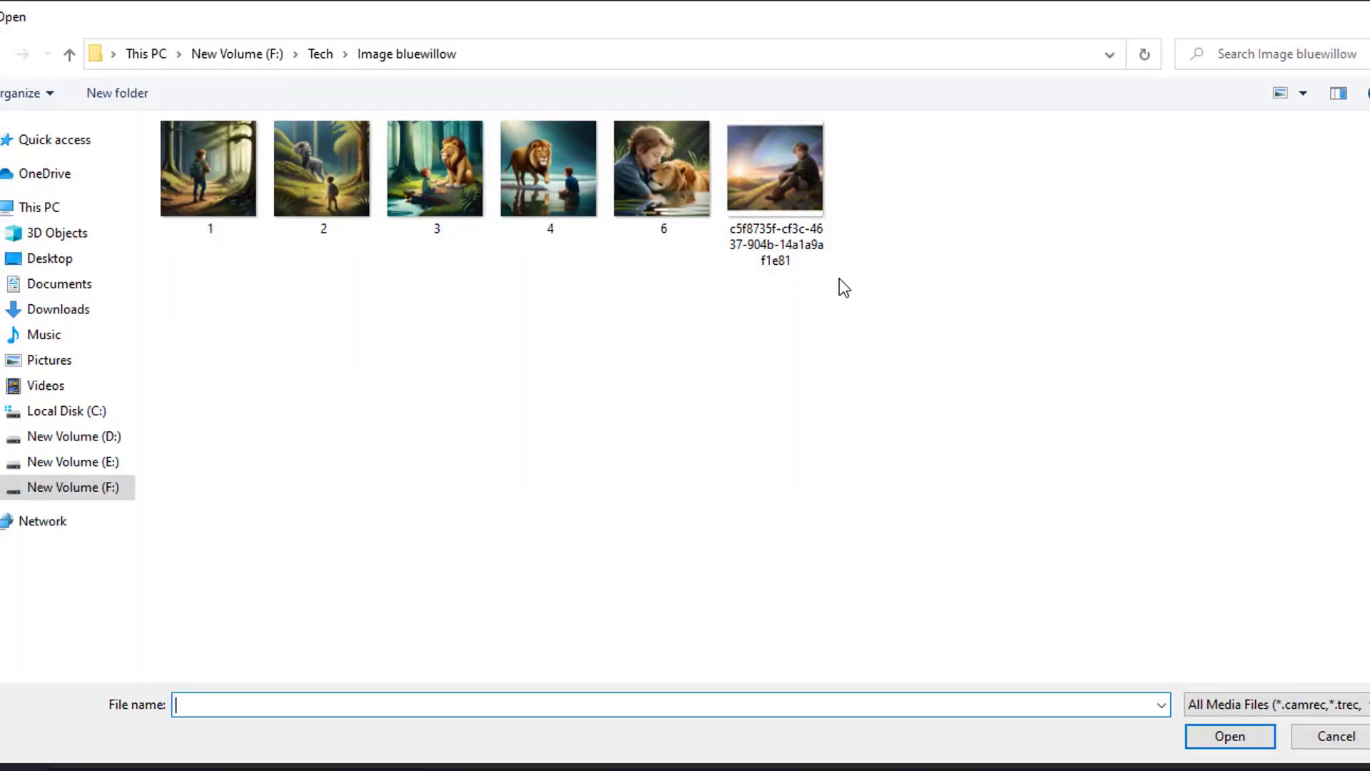
drag(881, 275, 243, 187)
click(1227, 735)
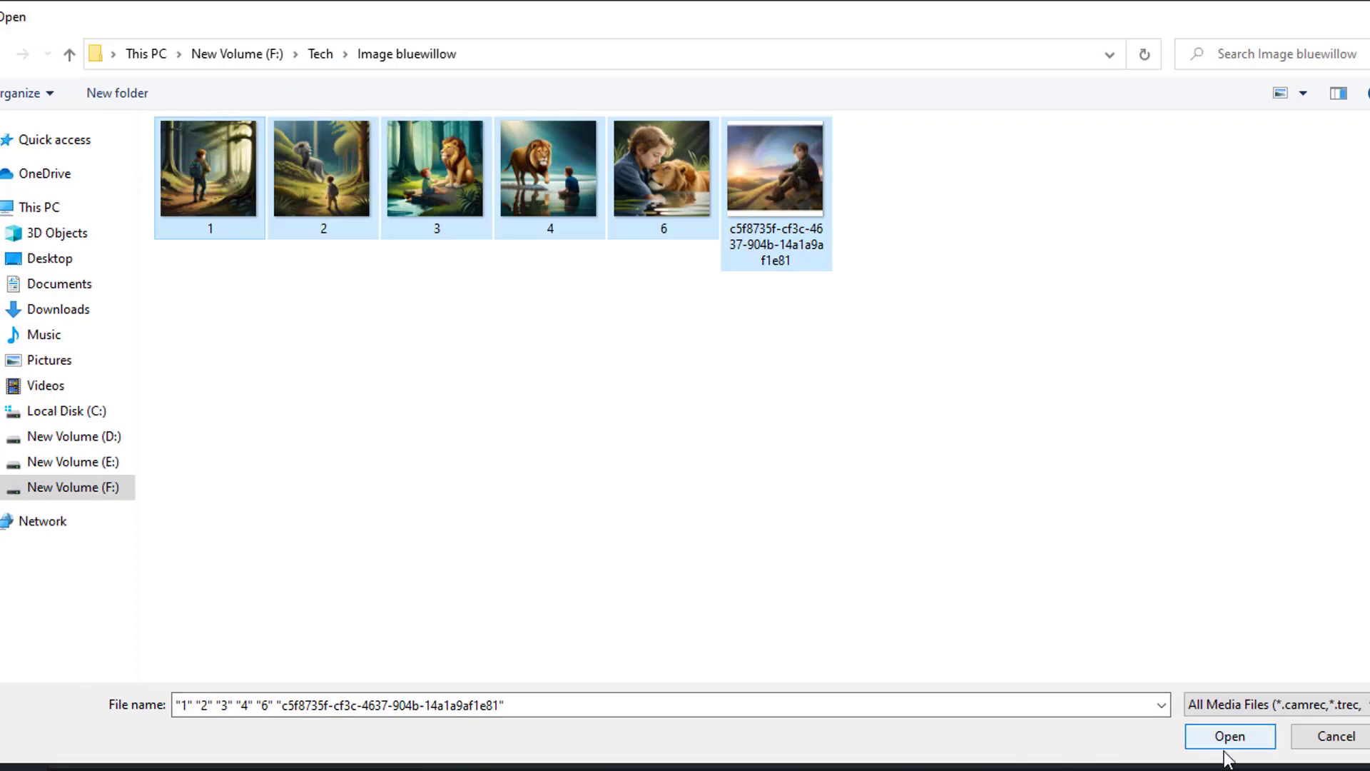
Import the narration audio file premade_Adam (1) from the Downloads folder into the media bin
click(121, 485)
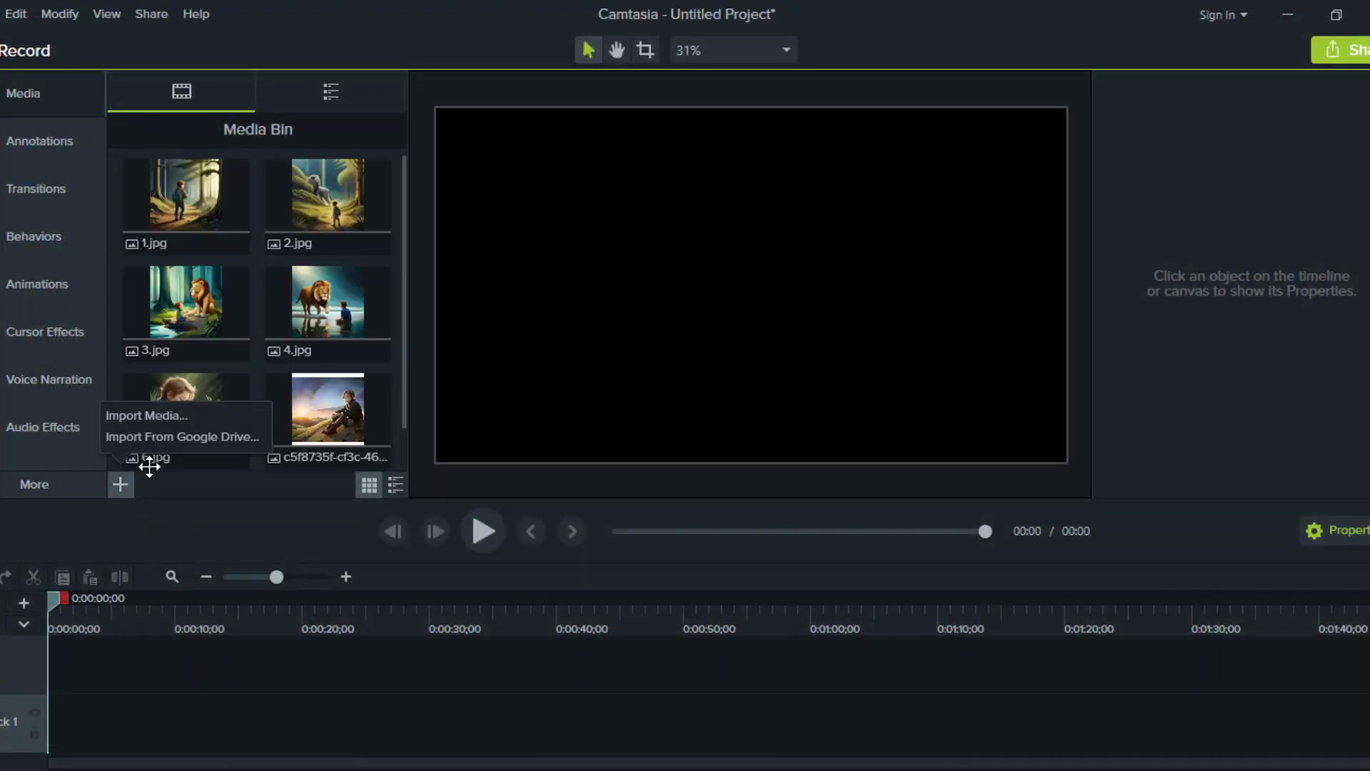
click(151, 416)
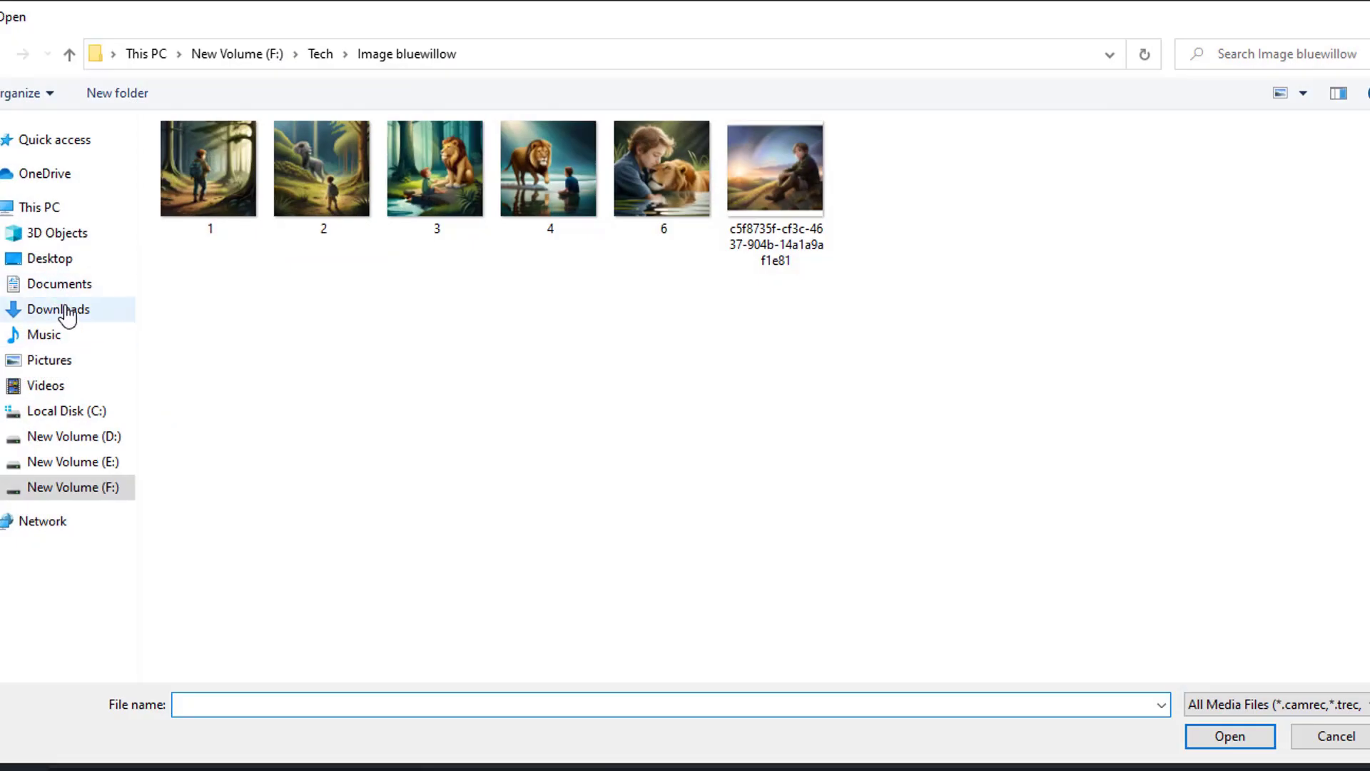
click(61, 309)
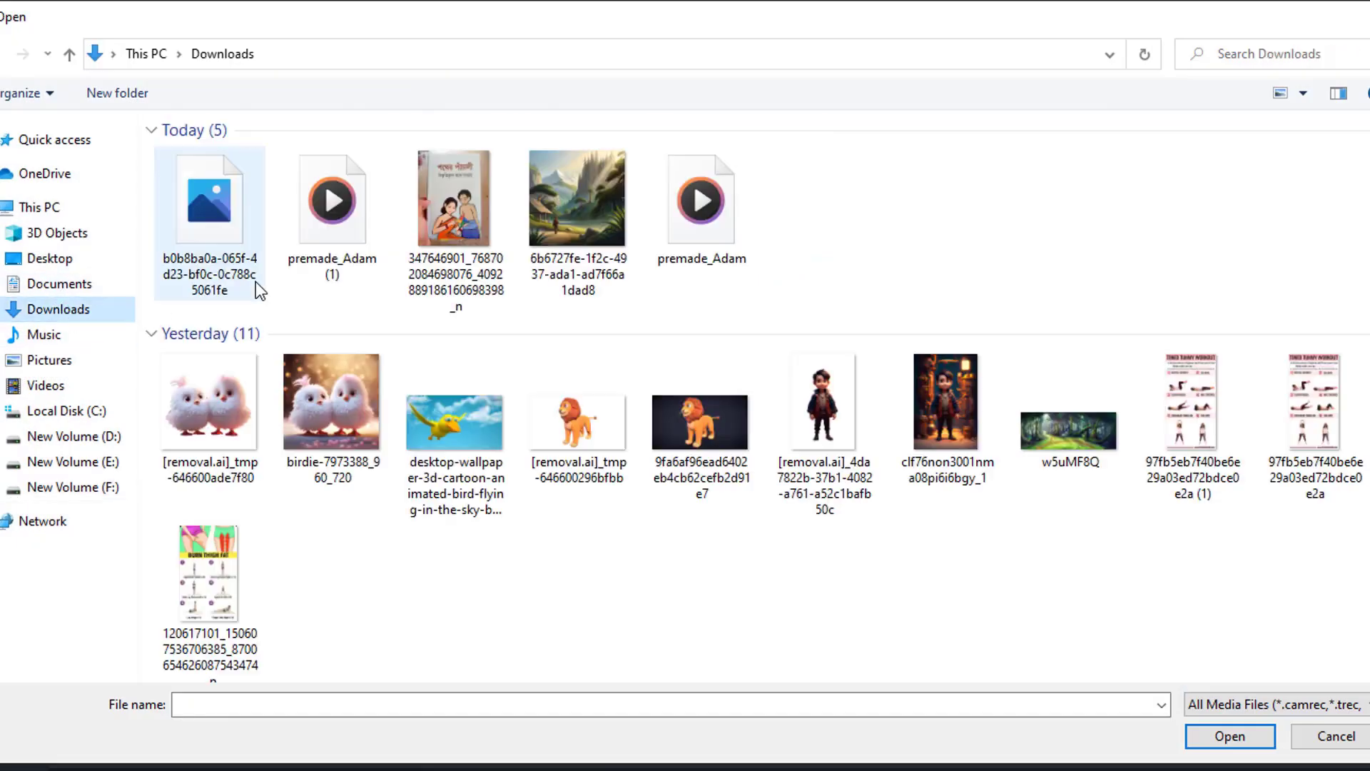
click(332, 207)
click(1196, 735)
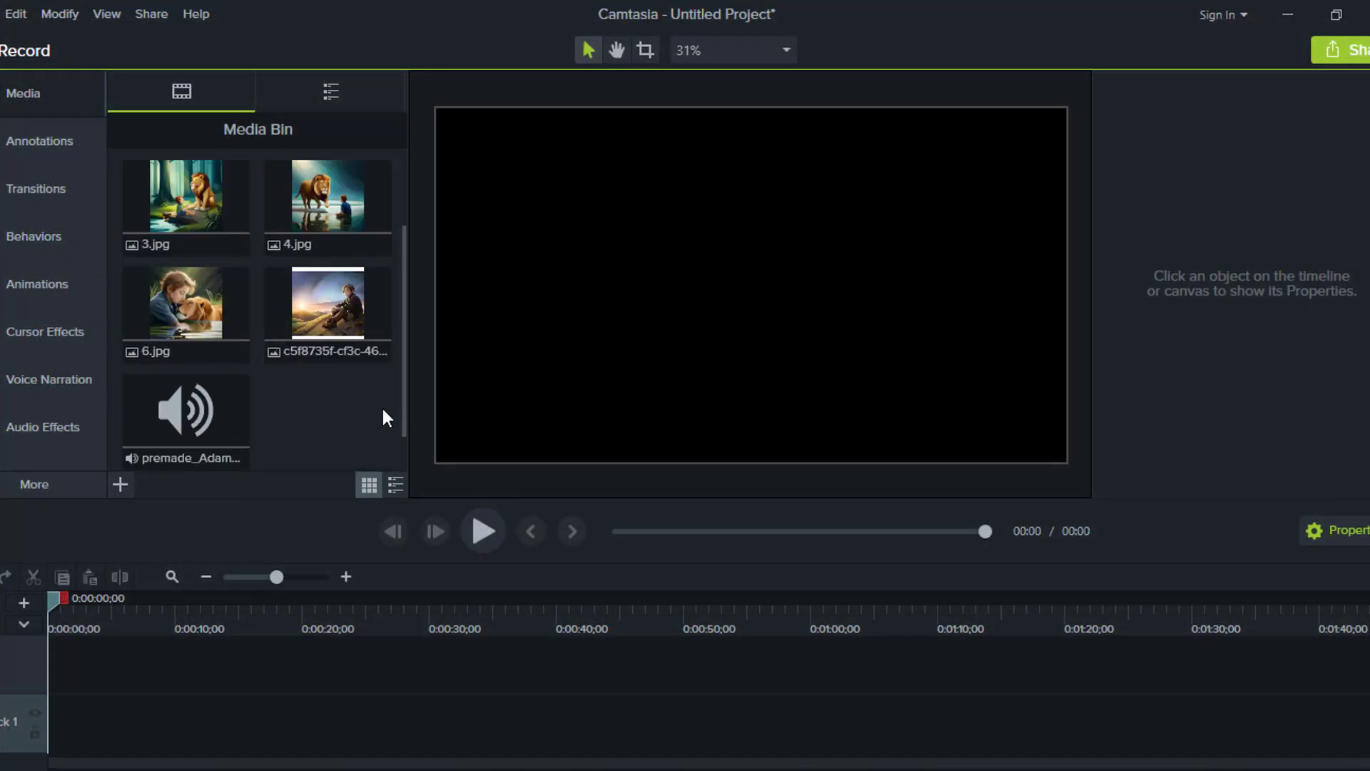
Place the premade_Adam (1) narration at the start of Track 1 and enlarge the timeline scale
click(214, 416)
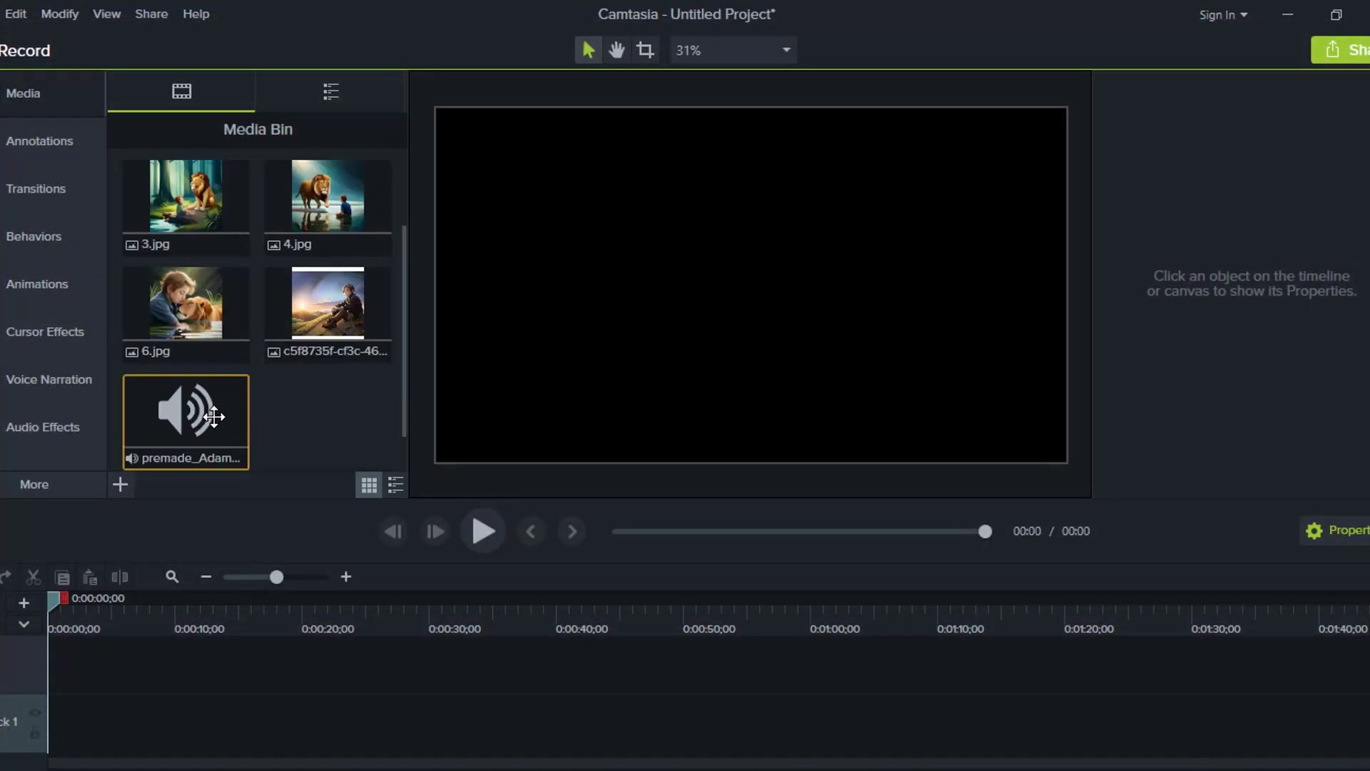
drag(214, 416, 28, 707)
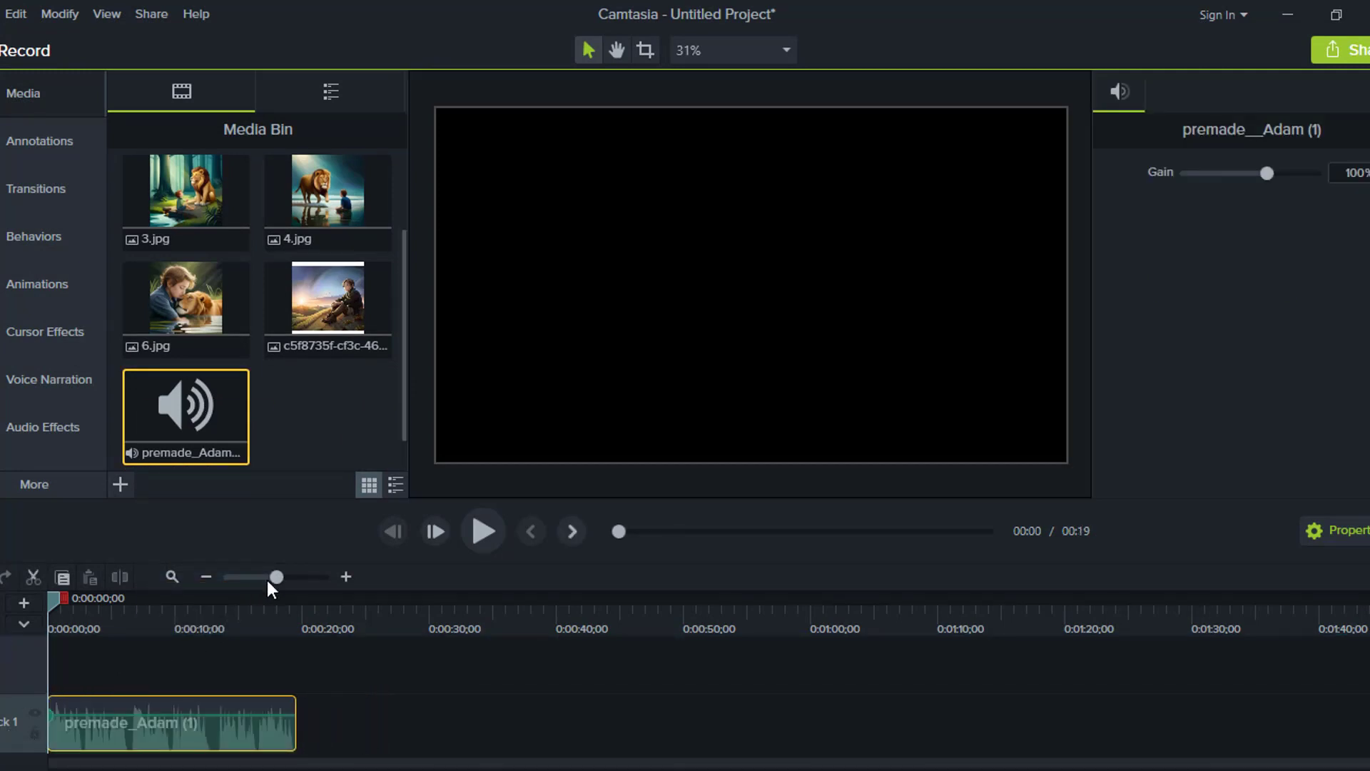
drag(275, 577, 285, 578)
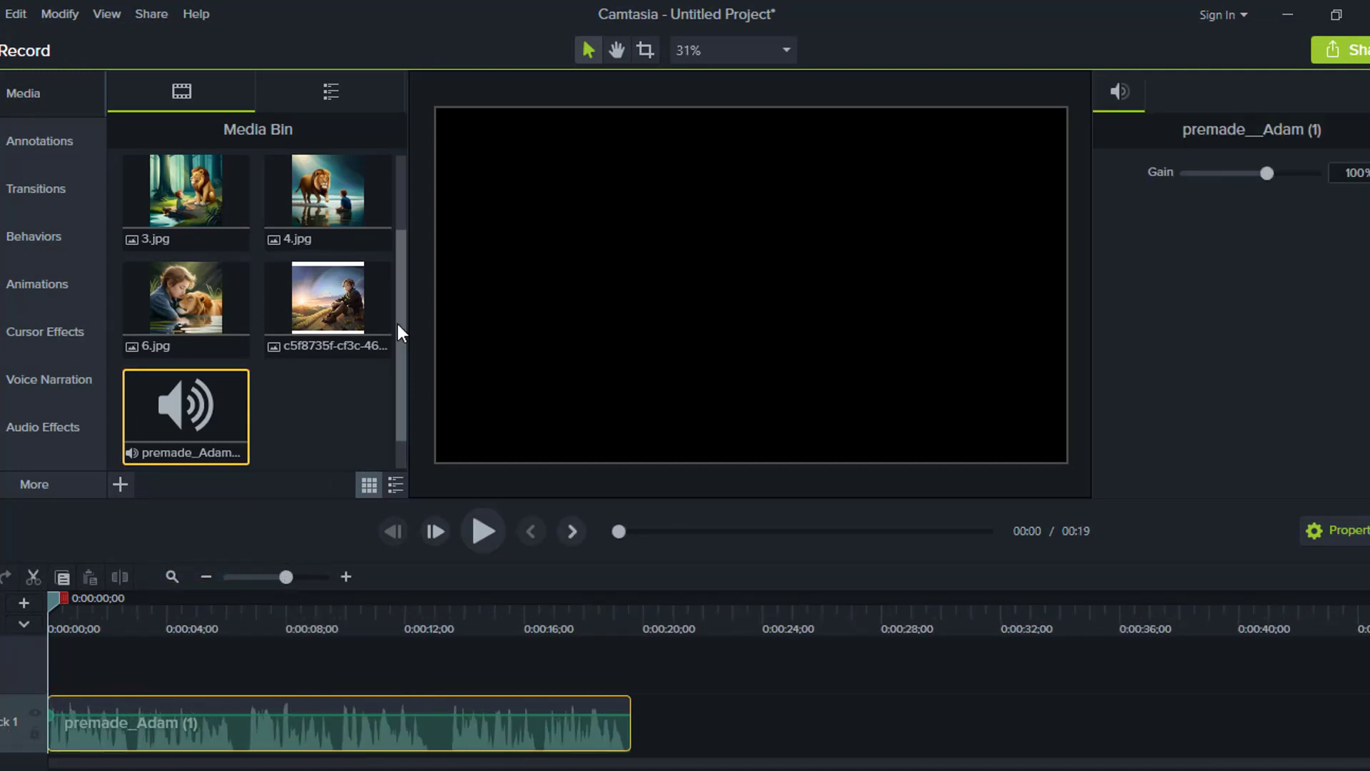
Add 1.jpg on Track 2 above the start of the narration and shorten the clip to about 3 seconds
scroll(396, 331, up, 3)
drag(187, 200, 68, 687)
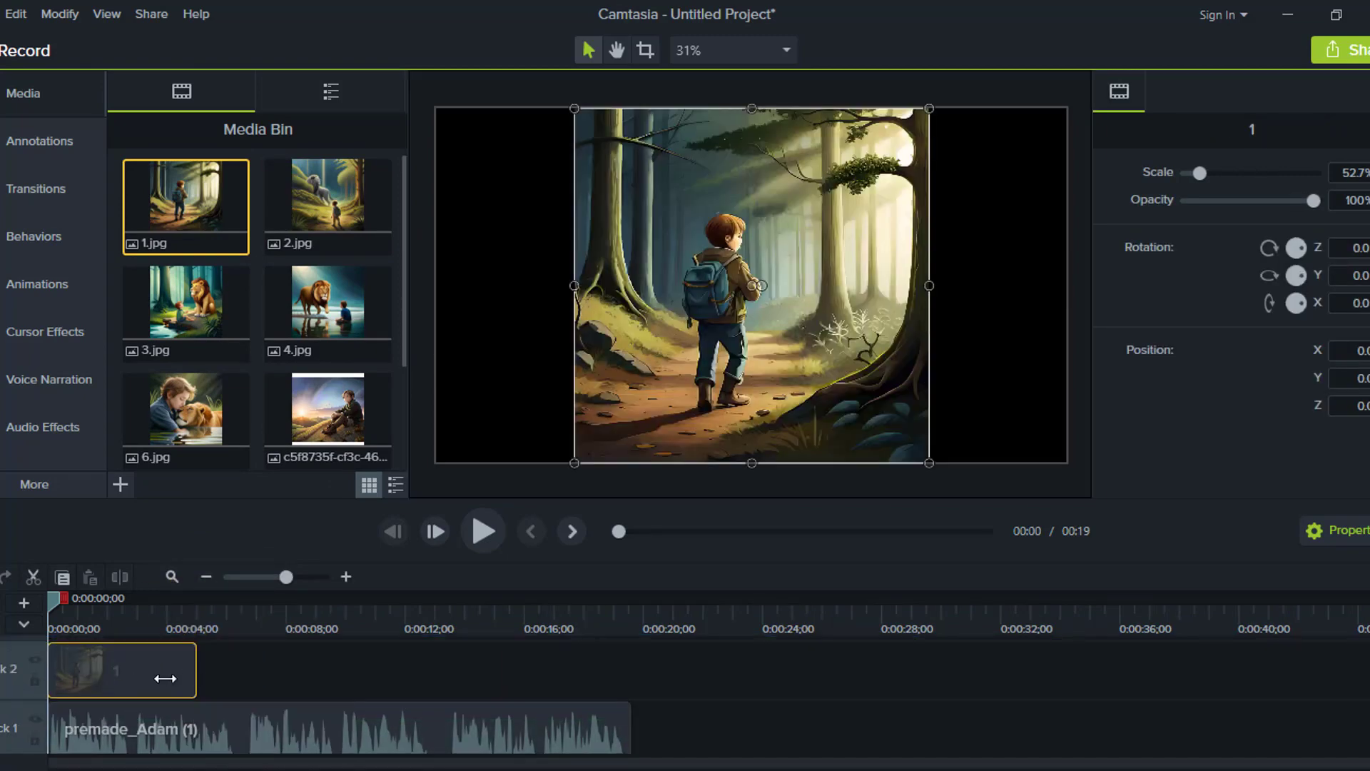
drag(165, 678, 140, 679)
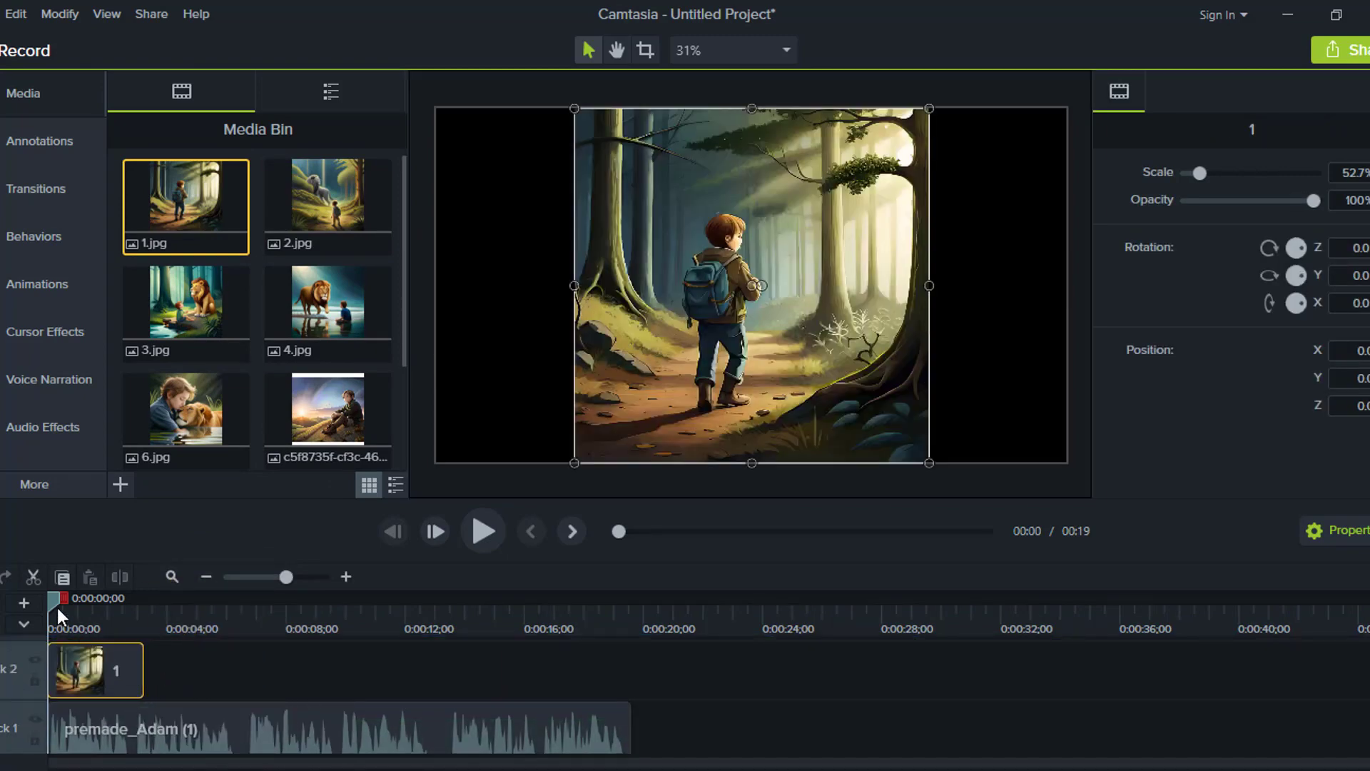
Enlarge image 1 to fill the canvas width and add a slight Zoom-n-Pan zoom-in spanning the whole clip
drag(59, 612, 109, 603)
drag(575, 285, 443, 322)
drag(930, 288, 1067, 286)
click(83, 287)
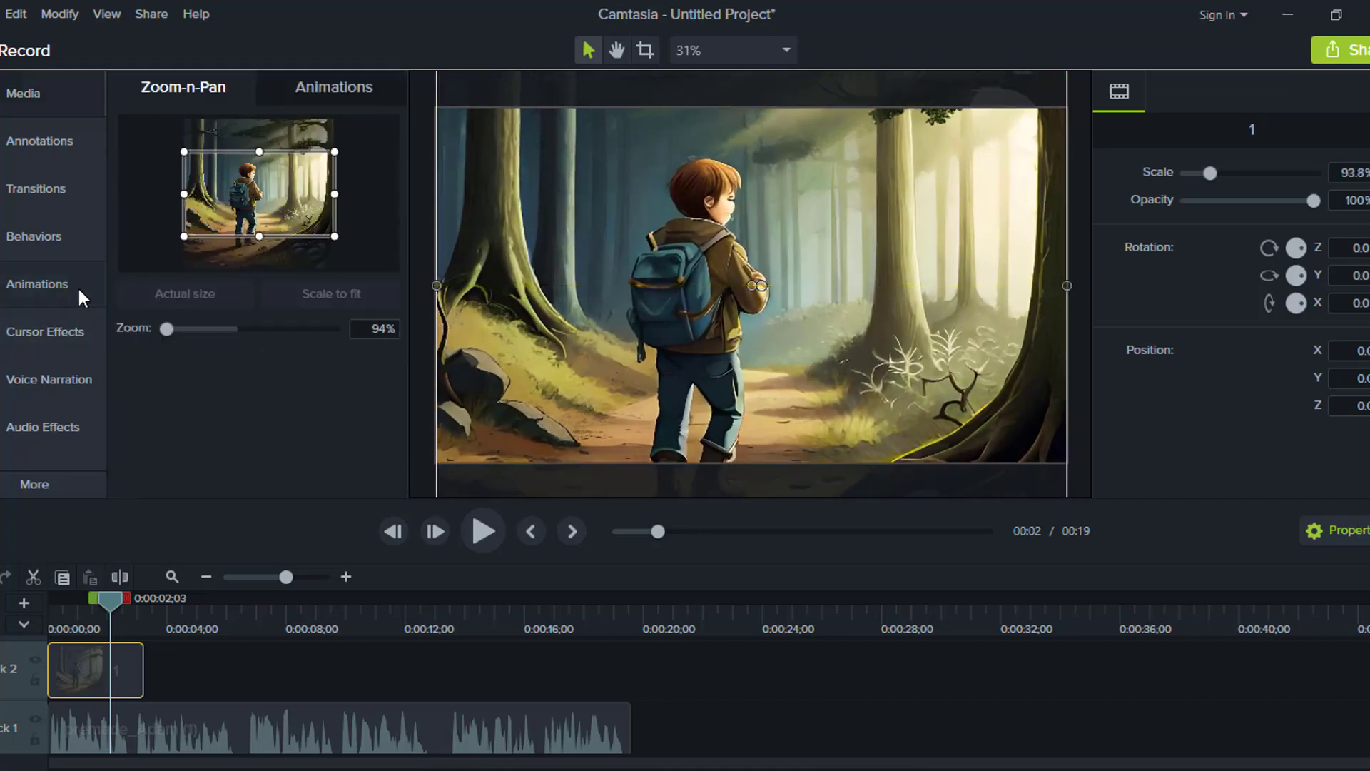
drag(263, 241, 260, 230)
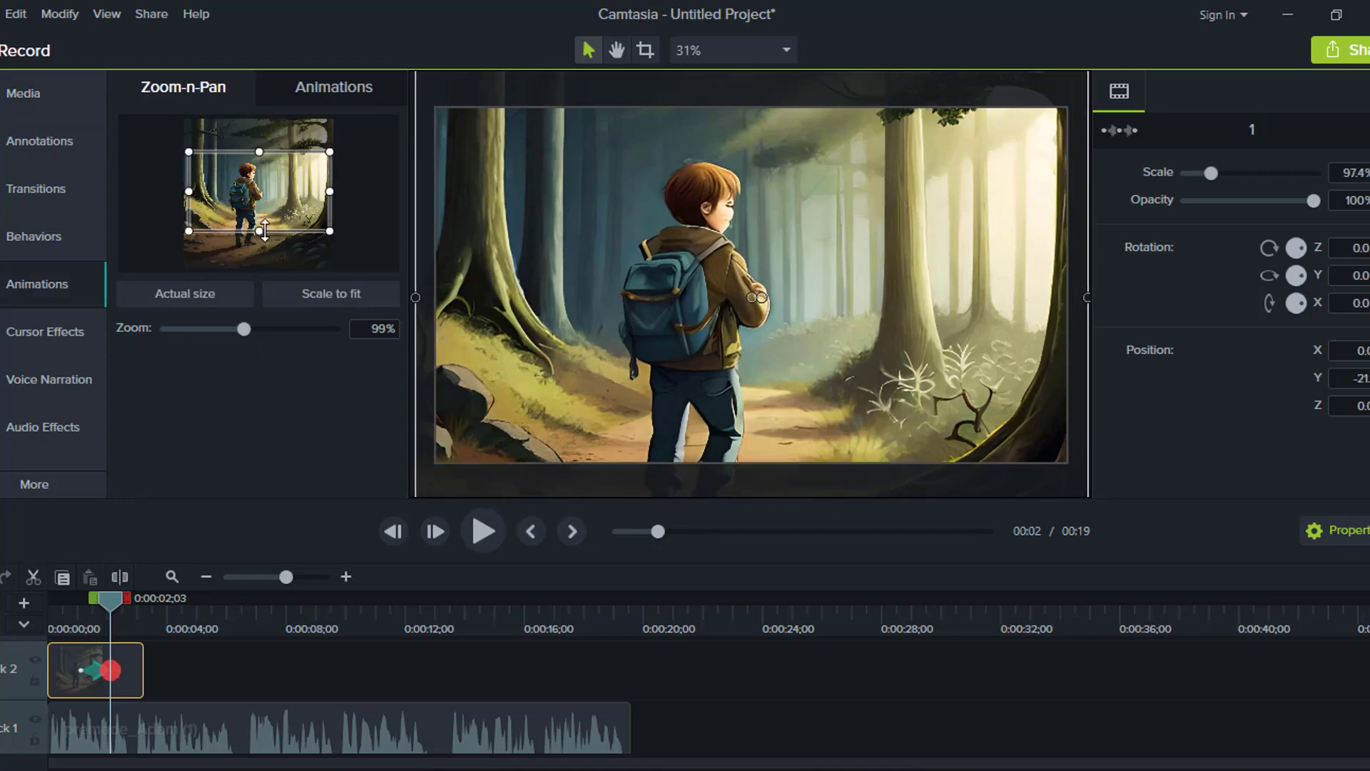
drag(112, 669, 205, 680)
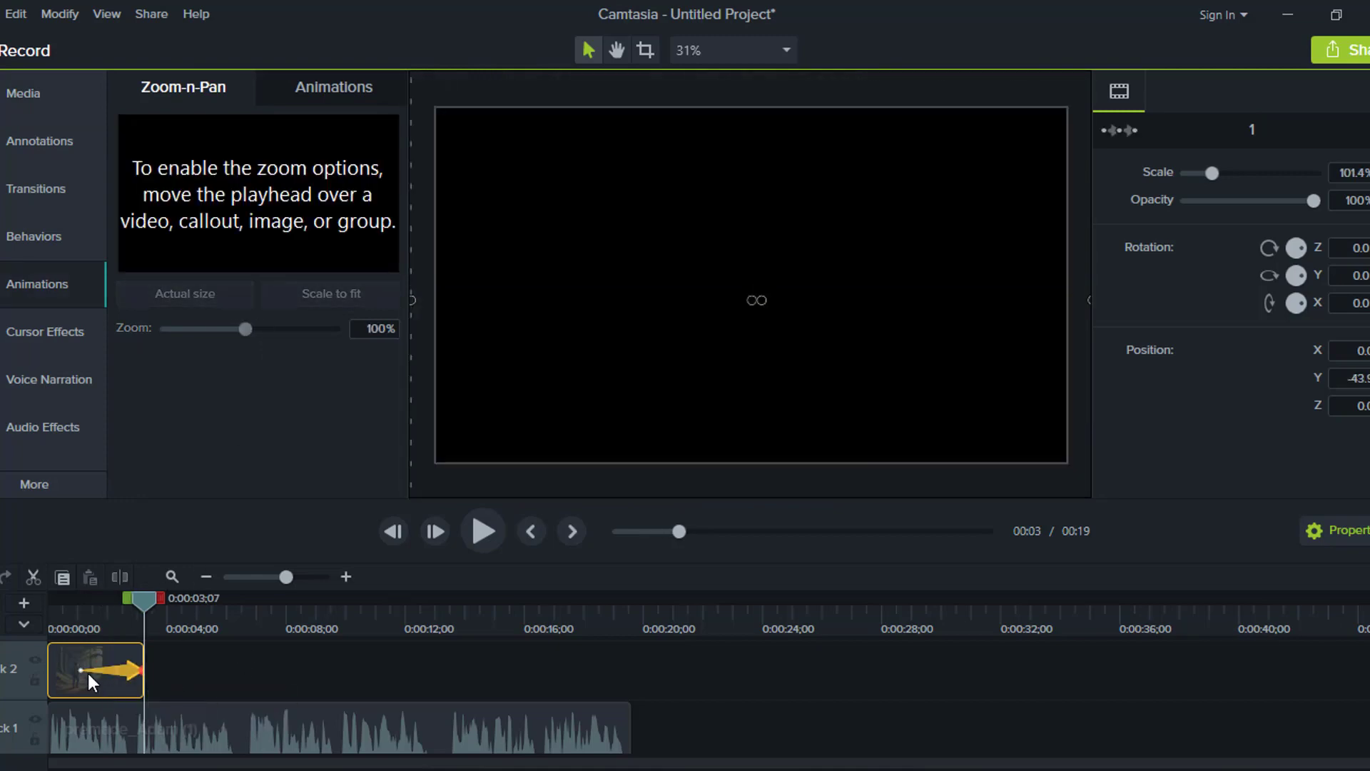
drag(82, 669, 15, 669)
Add 2.jpg on Track 2 directly after image 1 and shorten the clip to about 3 seconds
click(36, 98)
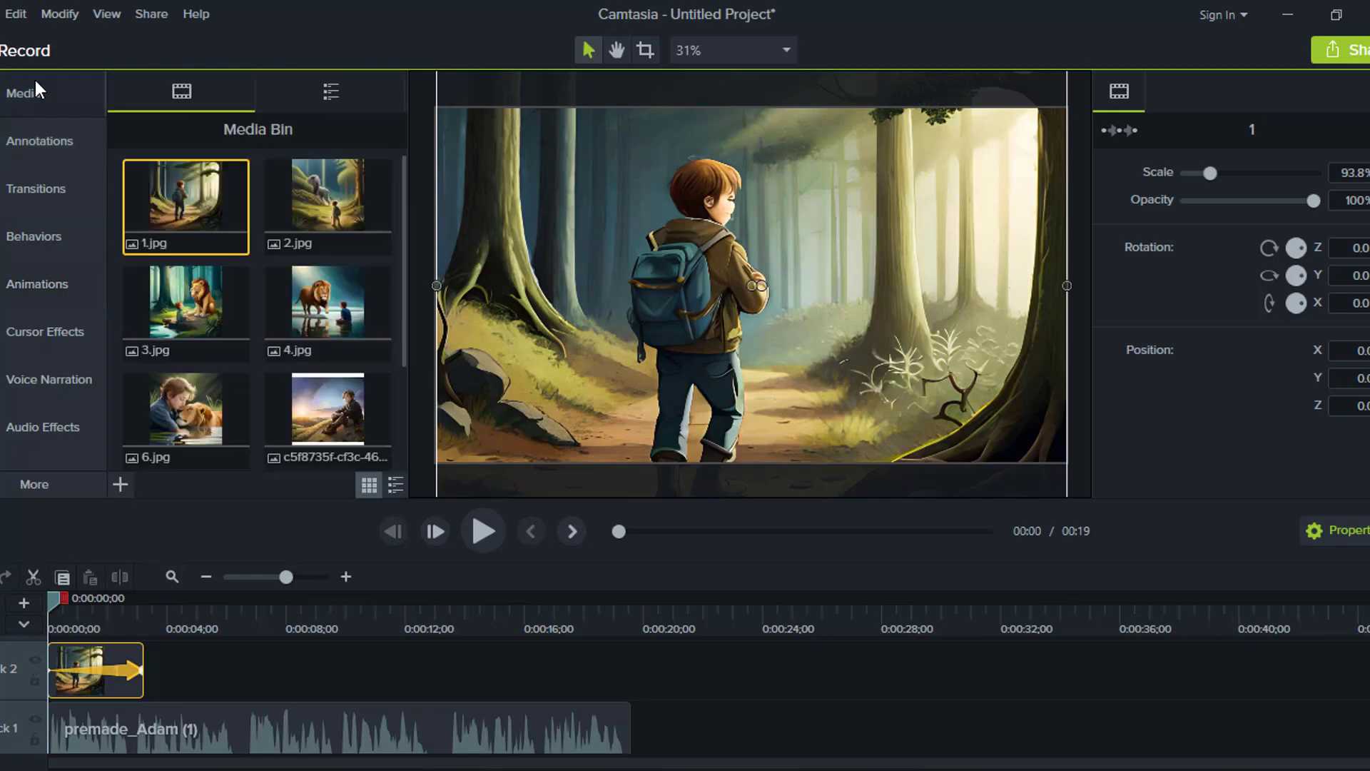
drag(325, 200, 161, 668)
drag(49, 608, 168, 638)
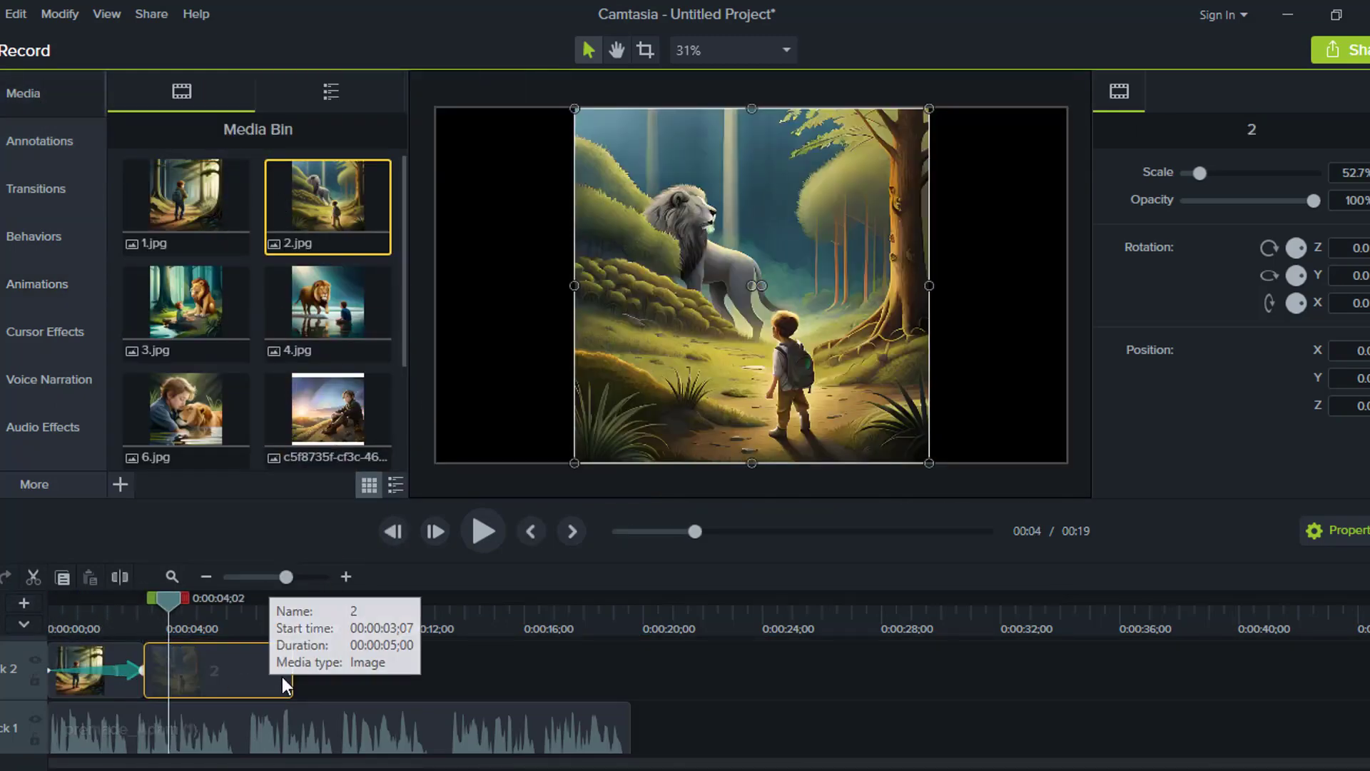
drag(289, 676, 243, 678)
Enlarge image 2 to fill the canvas width and shift it down so the whole lion's head is in frame
drag(575, 285, 443, 324)
drag(930, 287, 1069, 325)
click(37, 284)
drag(258, 196, 262, 203)
drag(719, 294, 749, 384)
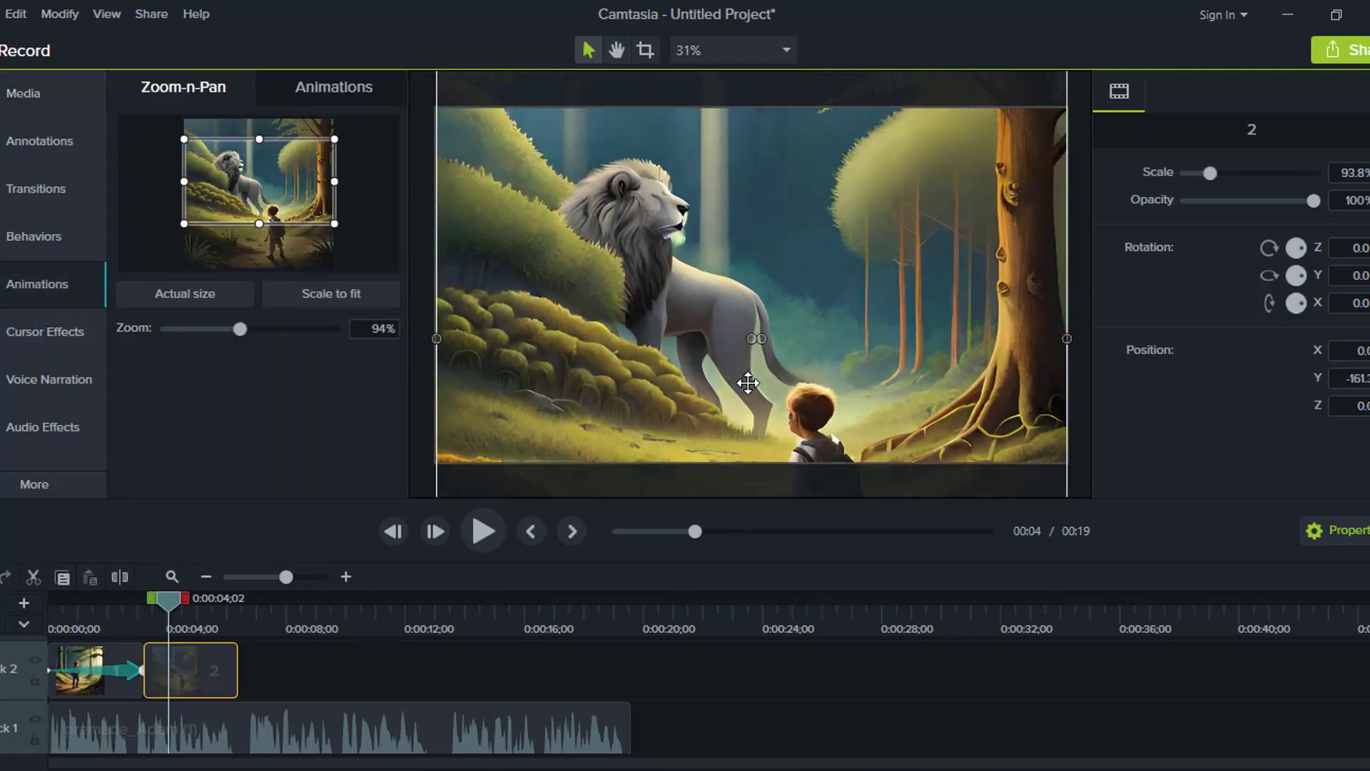
Add a Zoom-n-Pan animation to image 2, realign the picture on the canvas and stretch the animation to the clip's end
drag(255, 200, 254, 200)
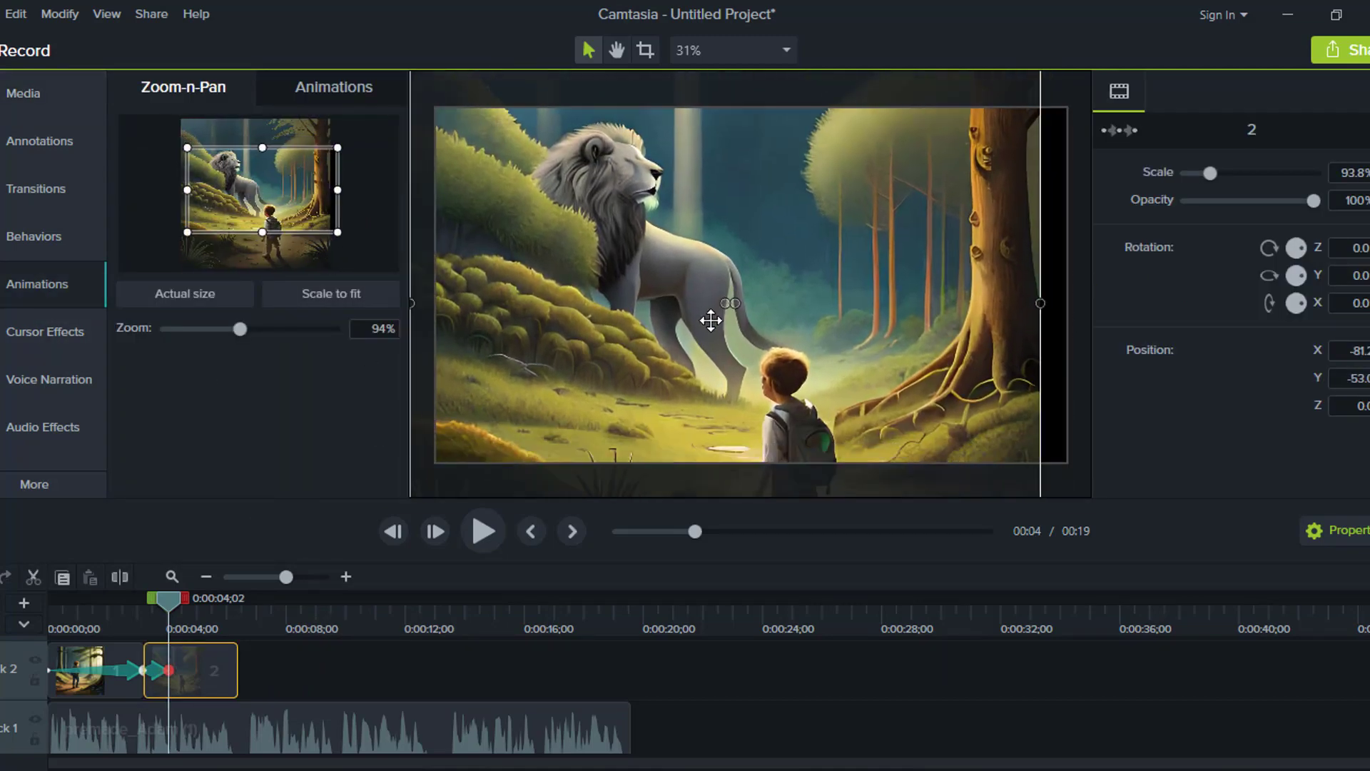
drag(710, 318, 727, 318)
drag(245, 197, 245, 203)
drag(167, 669, 236, 670)
Add 3.jpg on Track 2 directly after image 2, enlarged to fill the canvas width and shifted down
drag(168, 602, 238, 601)
click(23, 94)
drag(185, 306, 235, 669)
drag(239, 602, 369, 602)
drag(574, 286, 437, 287)
drag(929, 285, 1068, 286)
drag(899, 288, 899, 356)
Add a Zoom-n-Pan zoom-in to image 3, to about 104% scale, spanning the clip from start to end
click(37, 284)
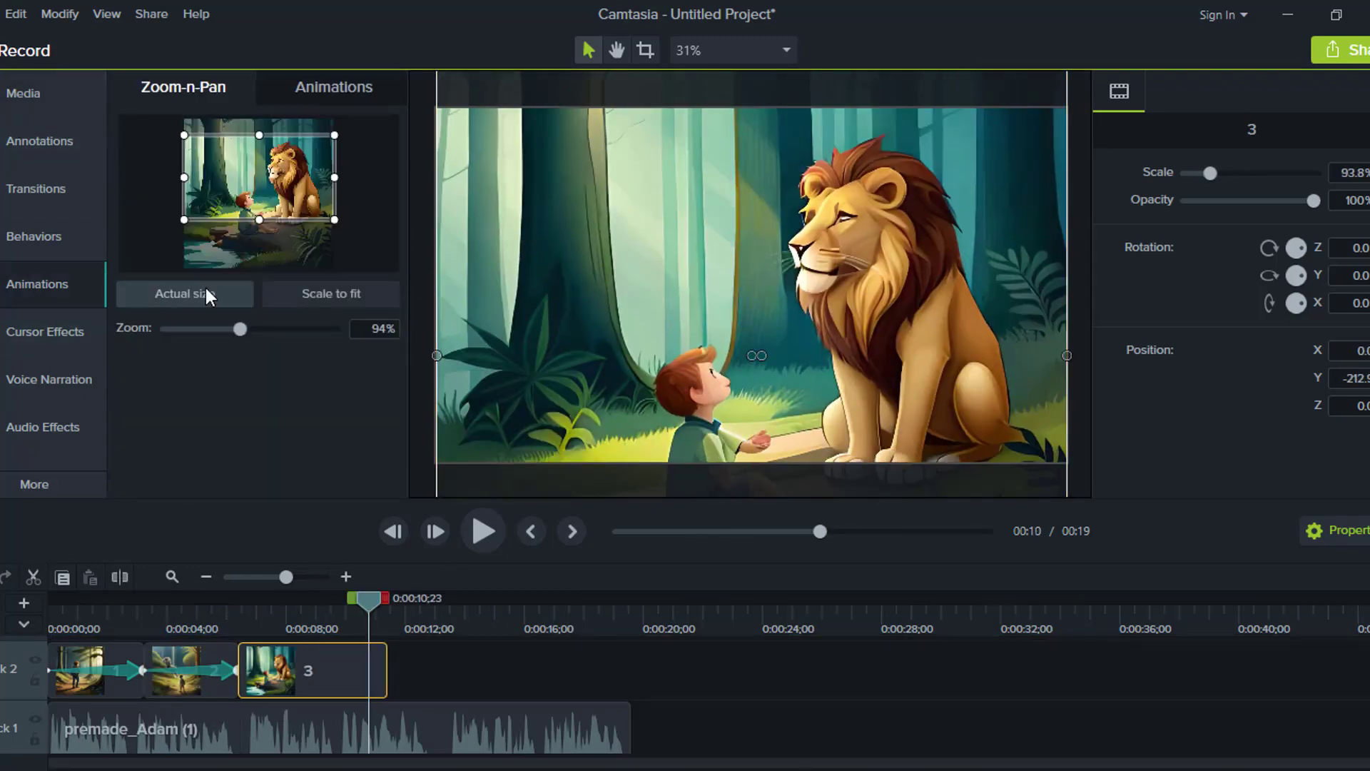
drag(259, 220, 259, 212)
drag(339, 670, 240, 670)
drag(369, 602, 238, 601)
drag(369, 670, 386, 670)
Add 4.jpg on Track 2 directly after image 3, enlarged to fill the canvas width and shifted down
drag(238, 602, 387, 602)
click(23, 93)
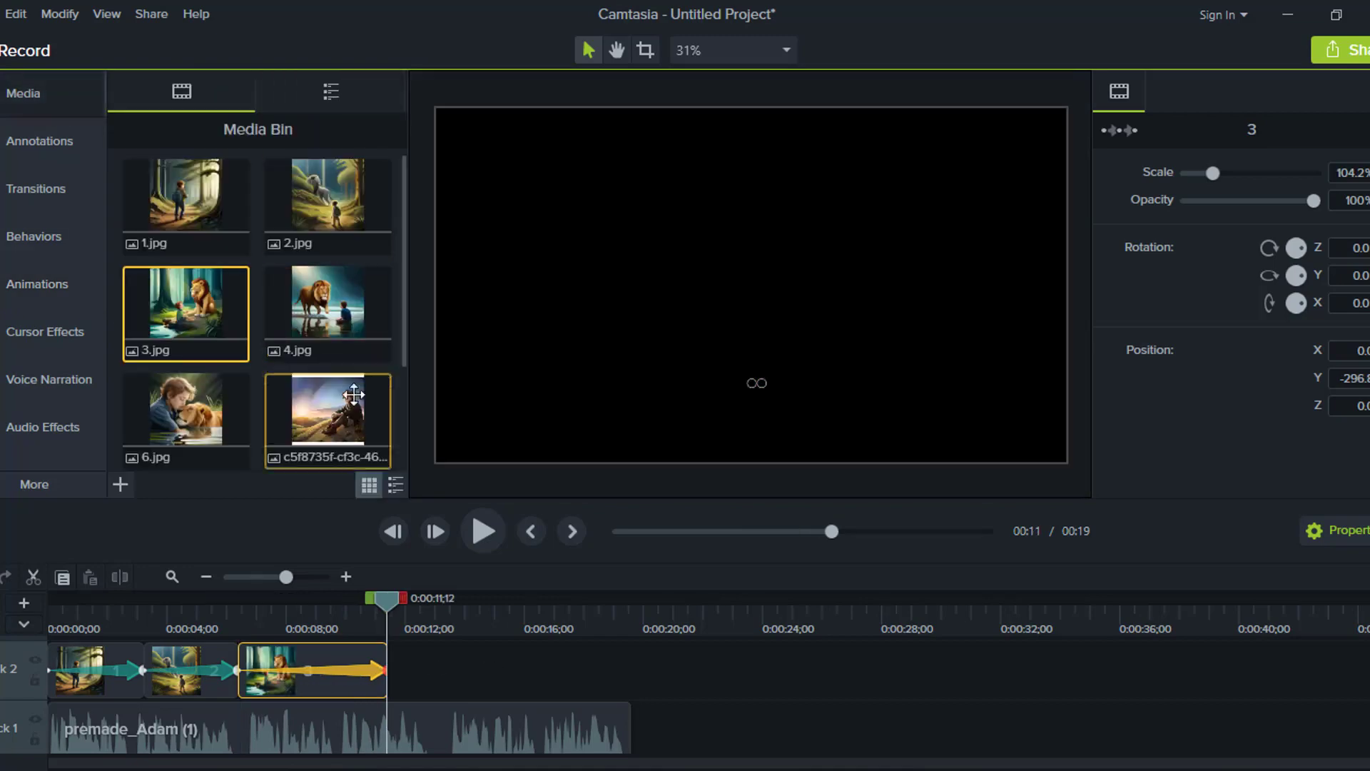
drag(328, 307, 382, 672)
drag(573, 284, 437, 286)
click(963, 300)
click(906, 294)
drag(929, 286, 1068, 287)
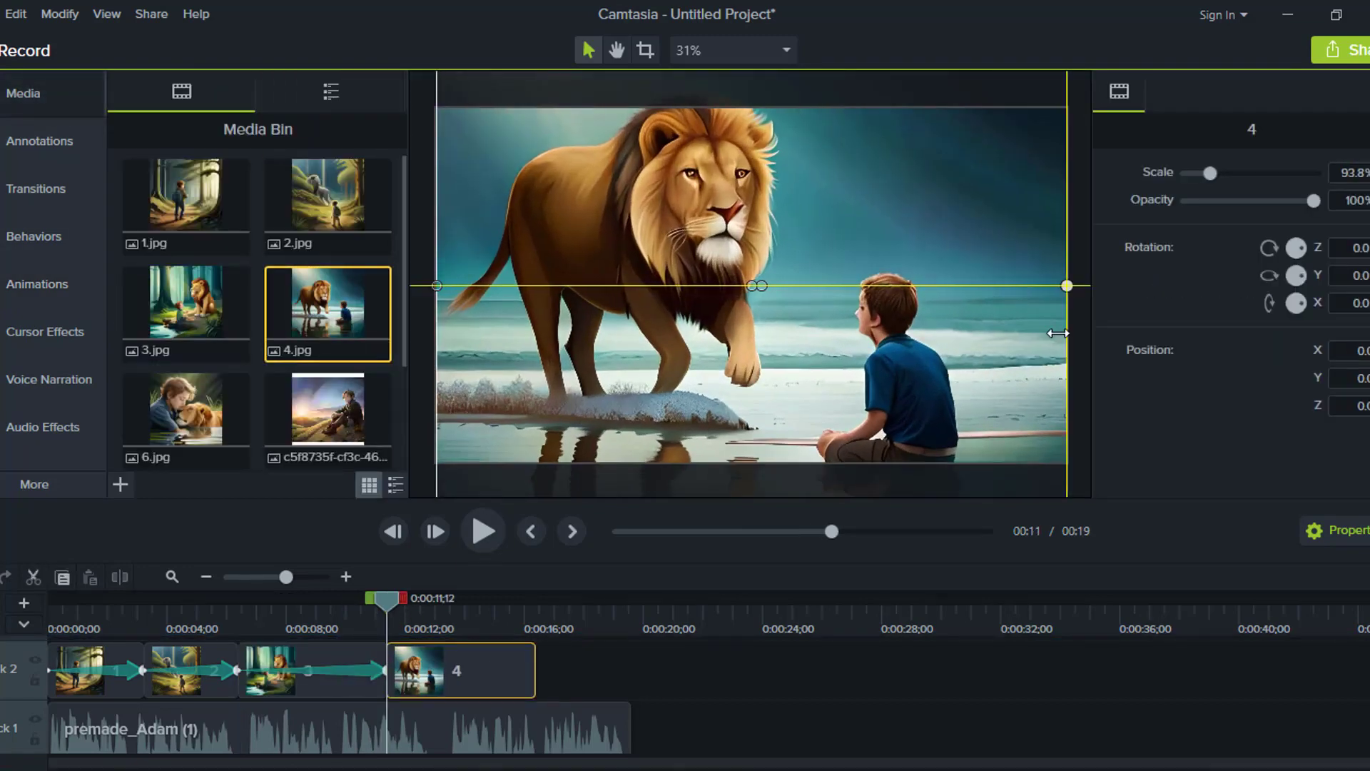
drag(835, 202, 835, 264)
Add a Zoom-n-Pan animation to image 4 and stretch it across the whole clip
click(37, 284)
drag(259, 180, 259, 213)
drag(404, 660, 568, 670)
drag(492, 664, 461, 664)
Add 6.jpg on Track 2 directly after image 4 and enlarge it to fill the canvas width
click(23, 94)
drag(185, 411, 567, 665)
drag(574, 285, 437, 286)
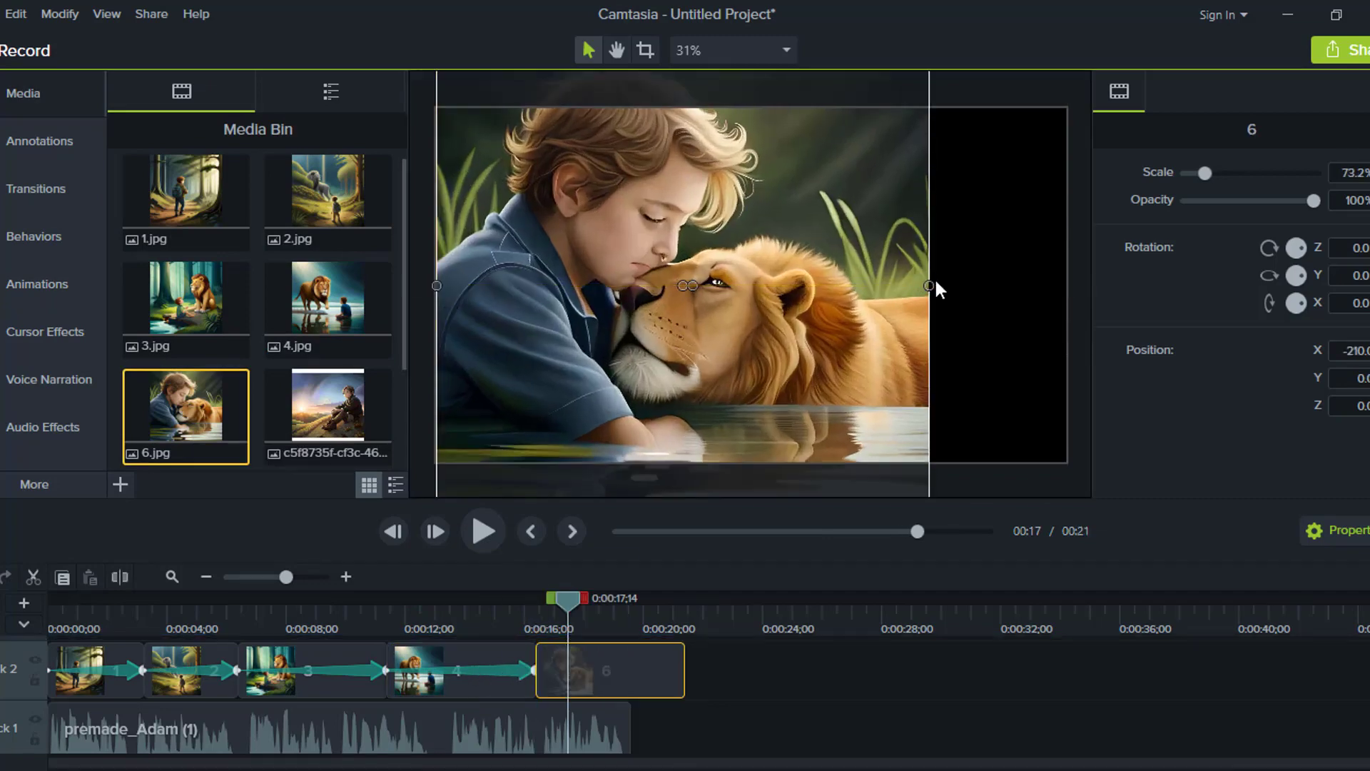
drag(929, 285, 1067, 287)
Add a slight Zoom-n-Pan zoom-in to image 6 and stretch it across the whole clip
click(37, 285)
drag(259, 236, 258, 232)
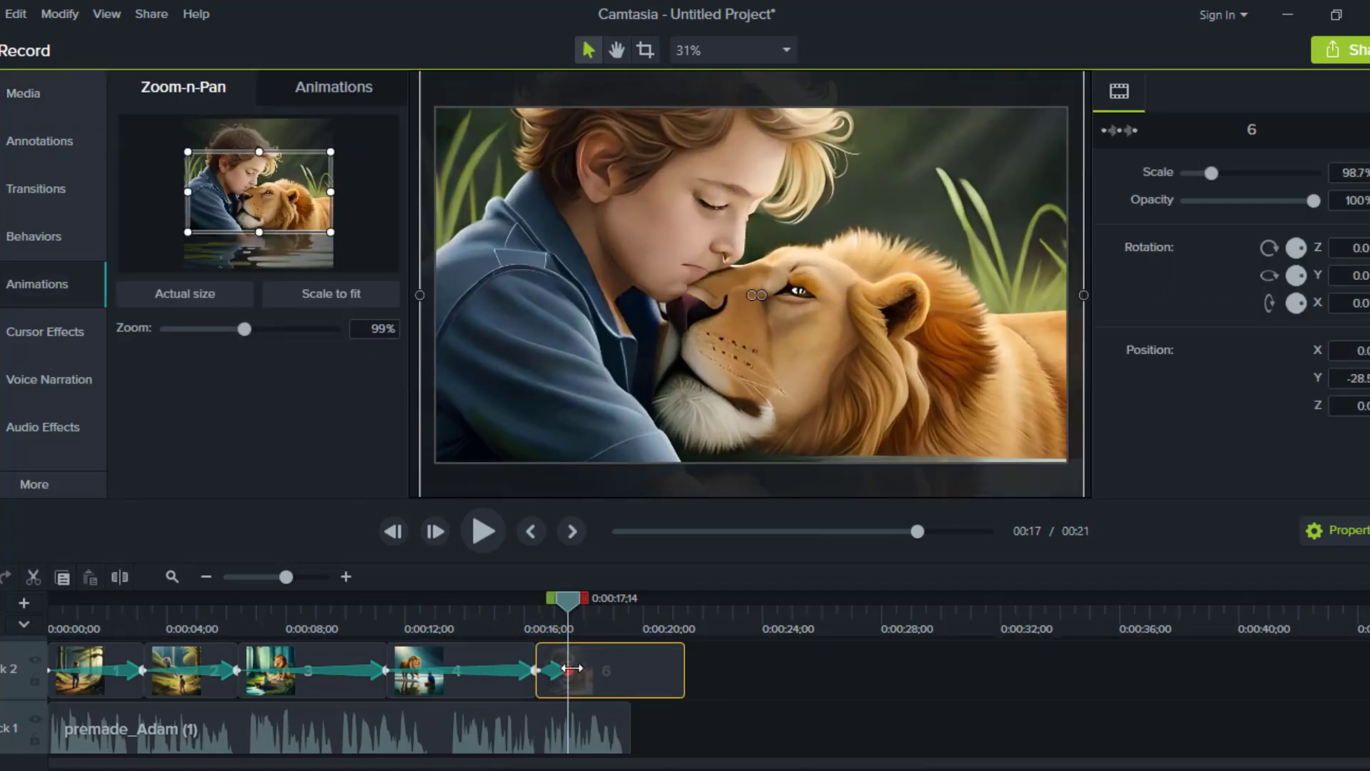
drag(563, 662, 889, 662)
drag(895, 670, 601, 663)
Play the assembled video from the beginning to check the images against the narration
drag(1012, 603, 50, 606)
click(484, 529)
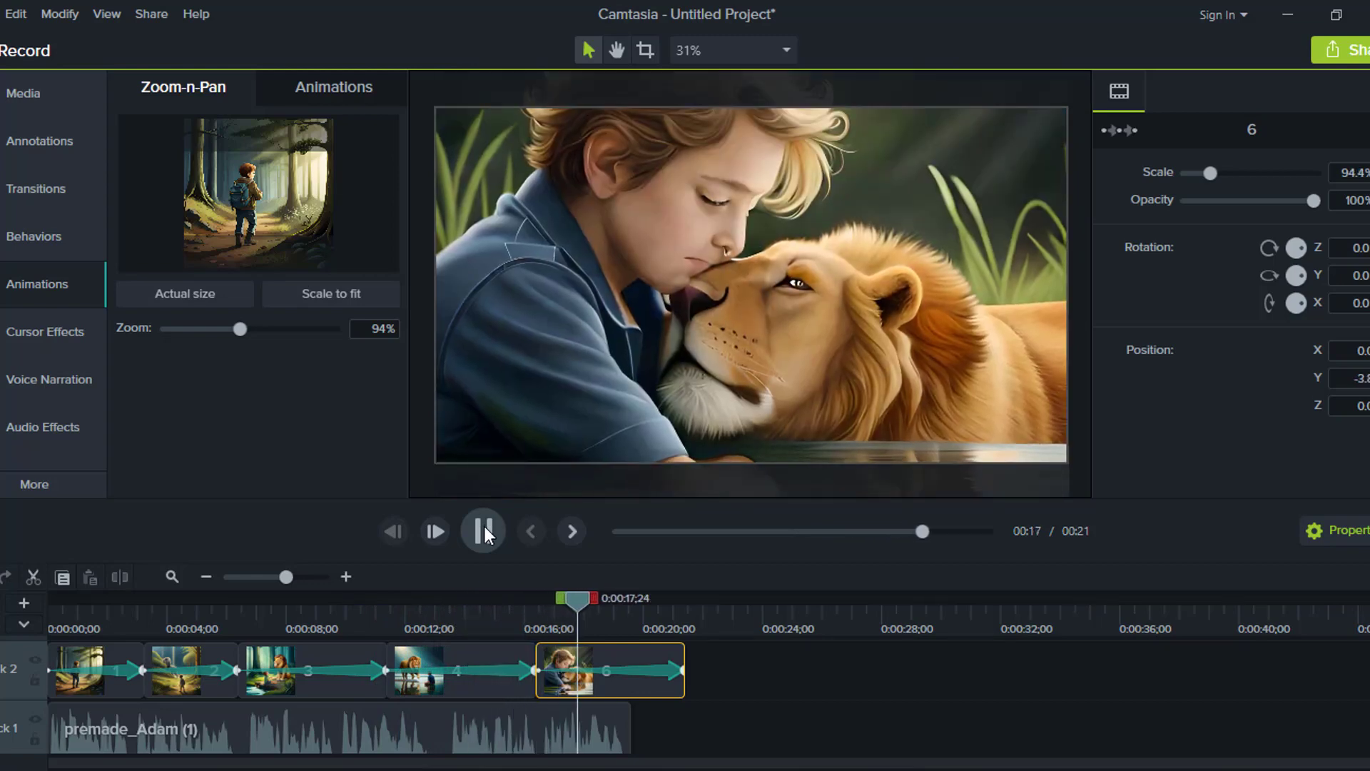
click(485, 529)
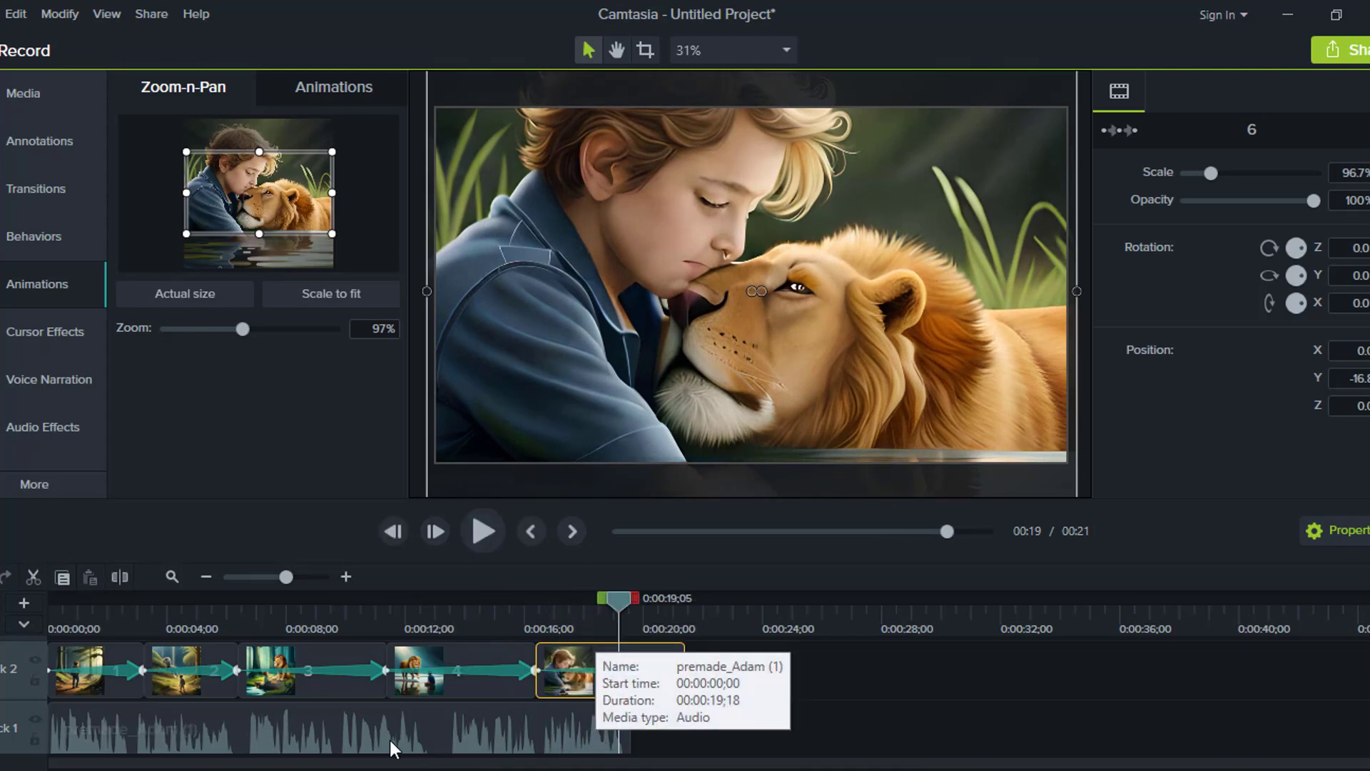
scroll(379, 721, up, 2)
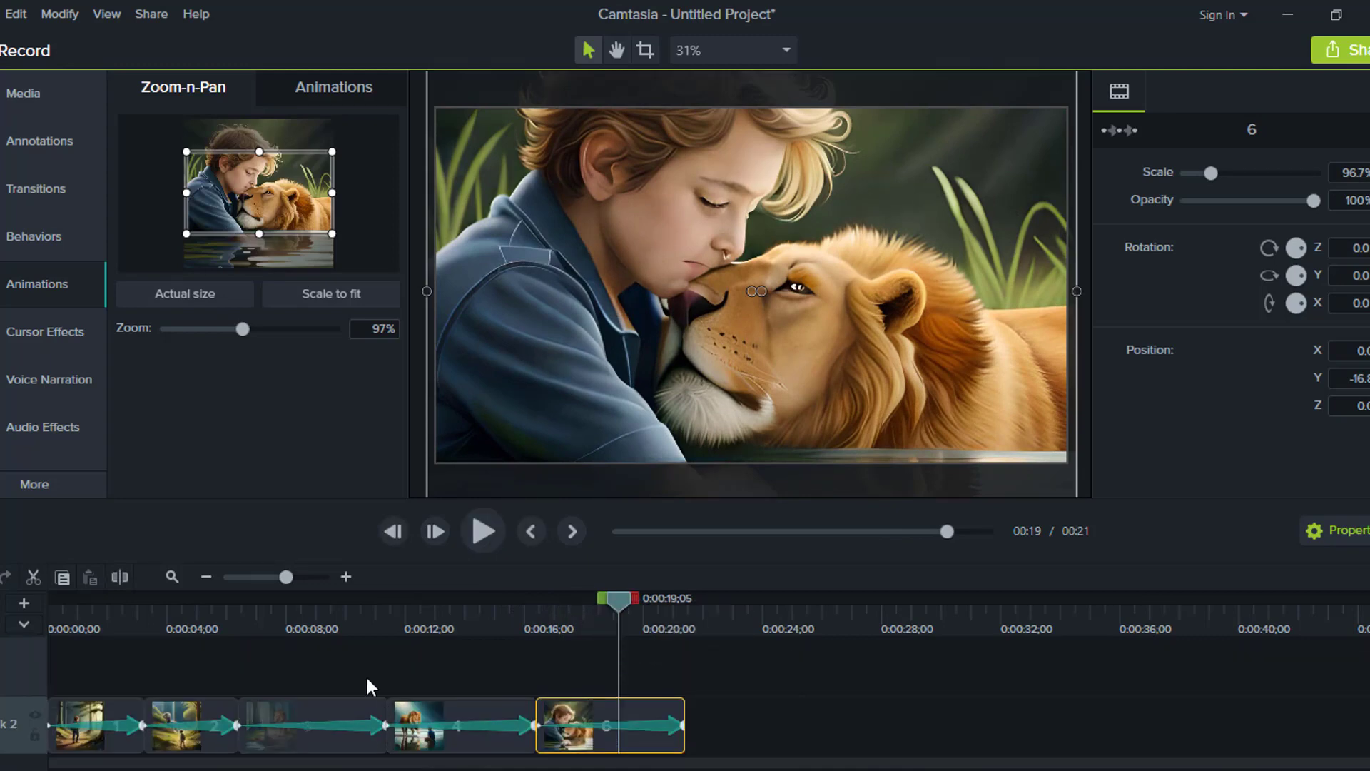
Start a local export of the video using the MP4 with Smart Player (up to 1080p) preset
click(150, 14)
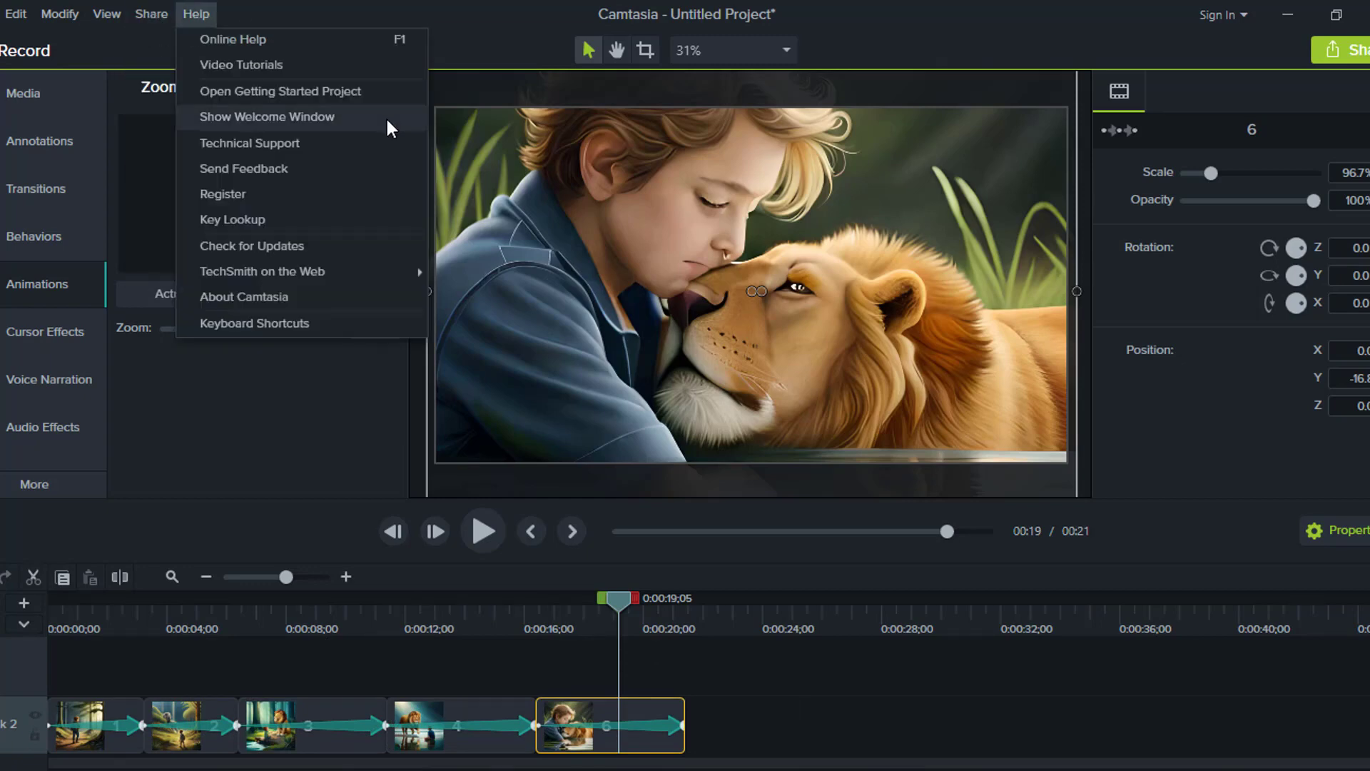
click(235, 143)
click(792, 210)
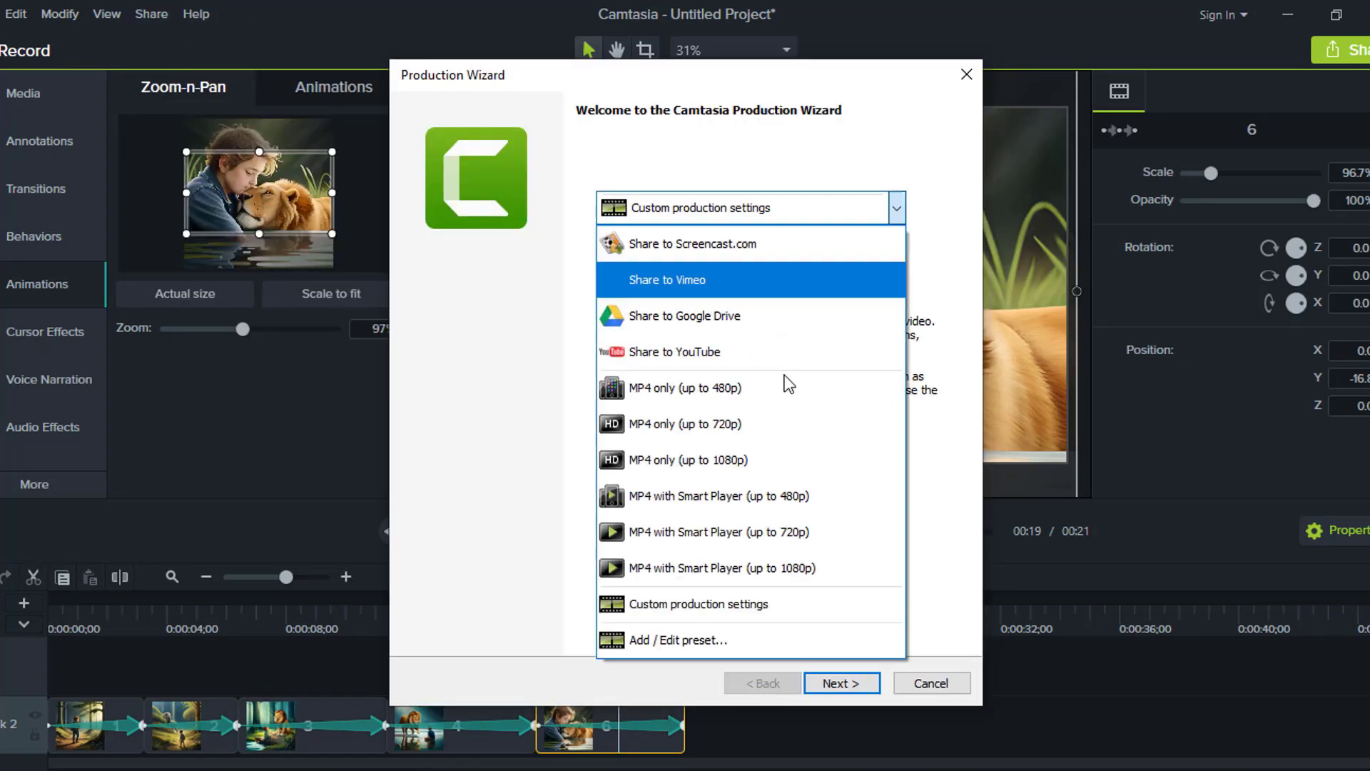
click(792, 566)
click(842, 683)
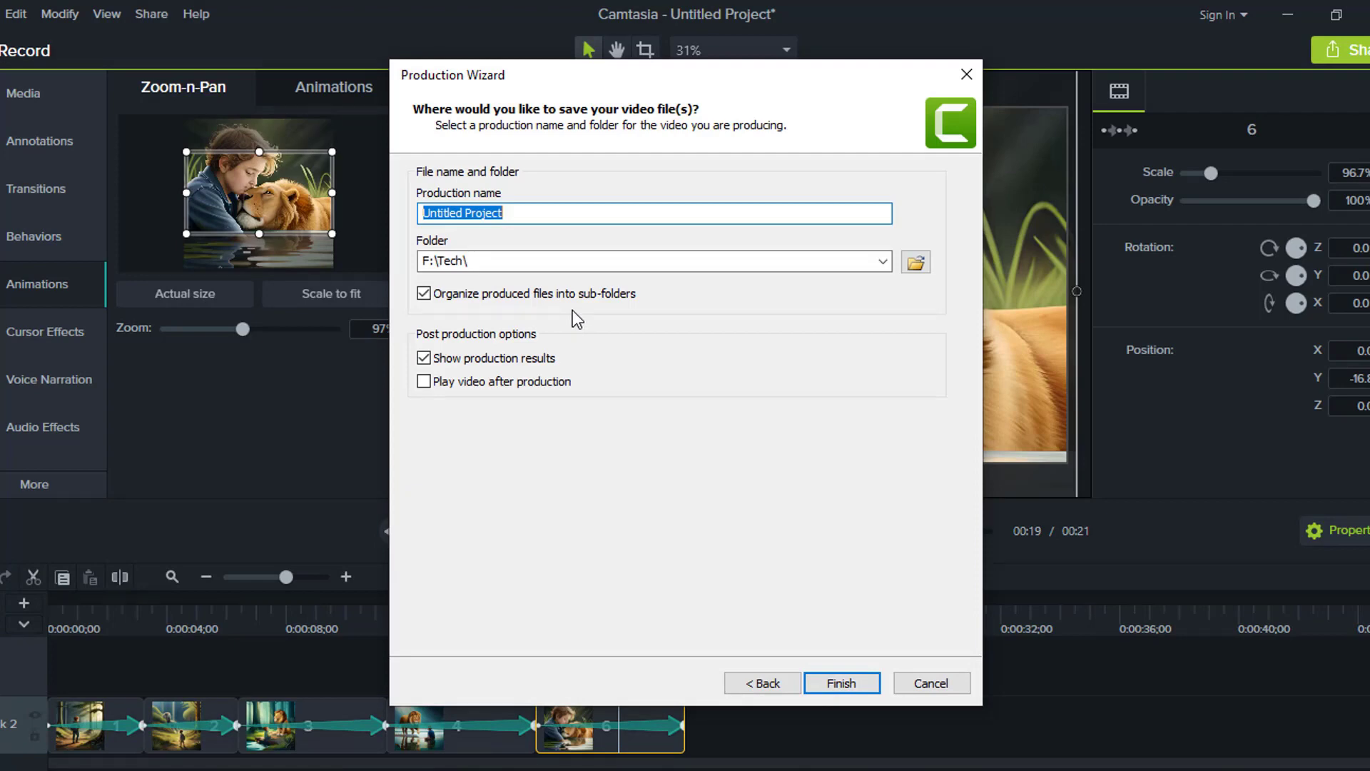
Name the production AI Video 2, produce it into F:\Tech\ and close the production results
text(AI)
text(Video )
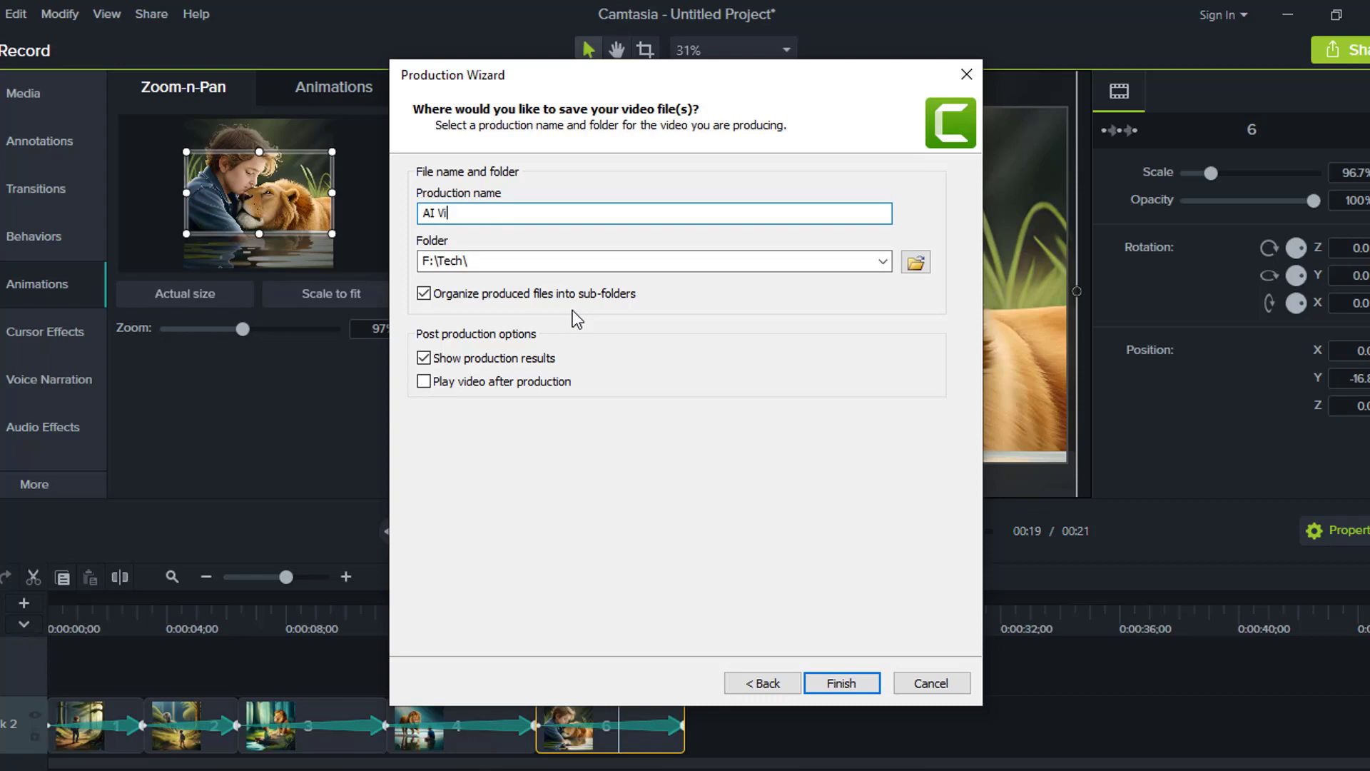
text(2)
click(842, 685)
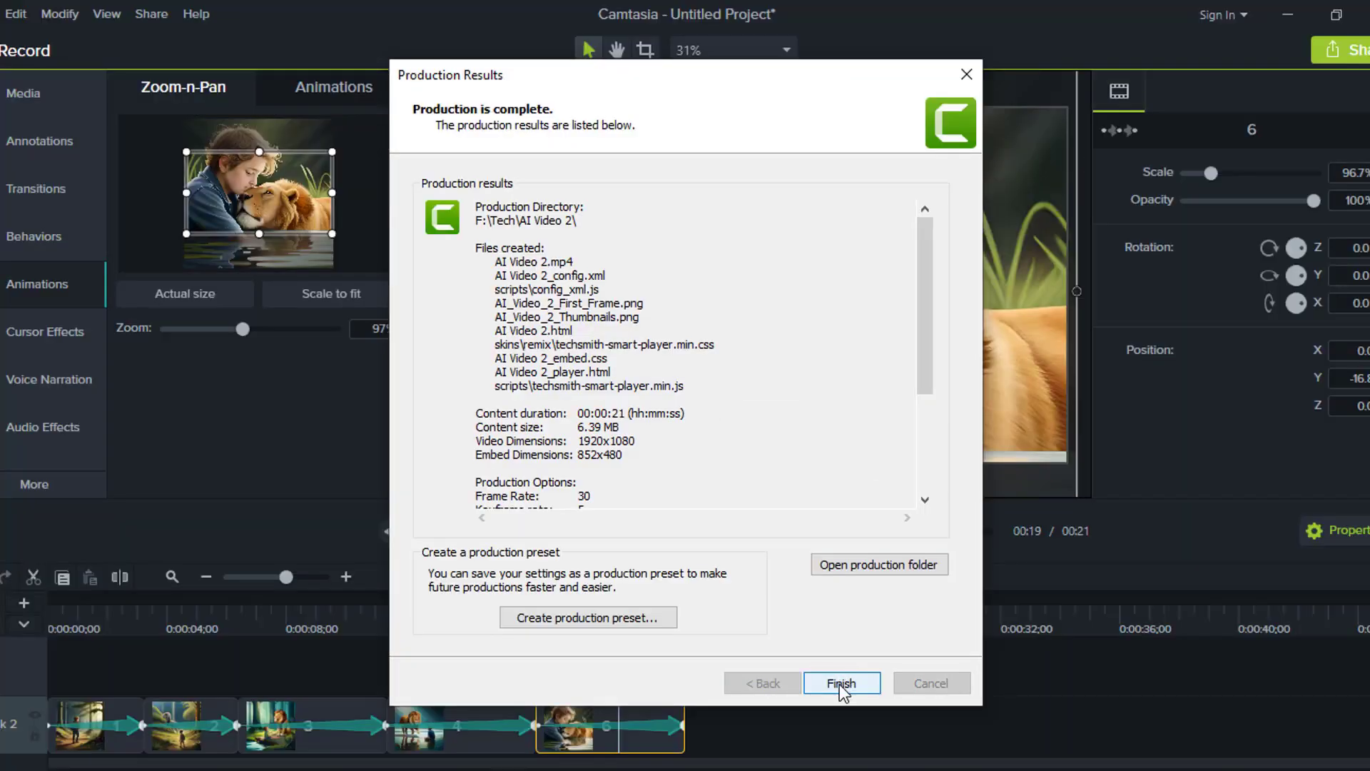
click(840, 683)
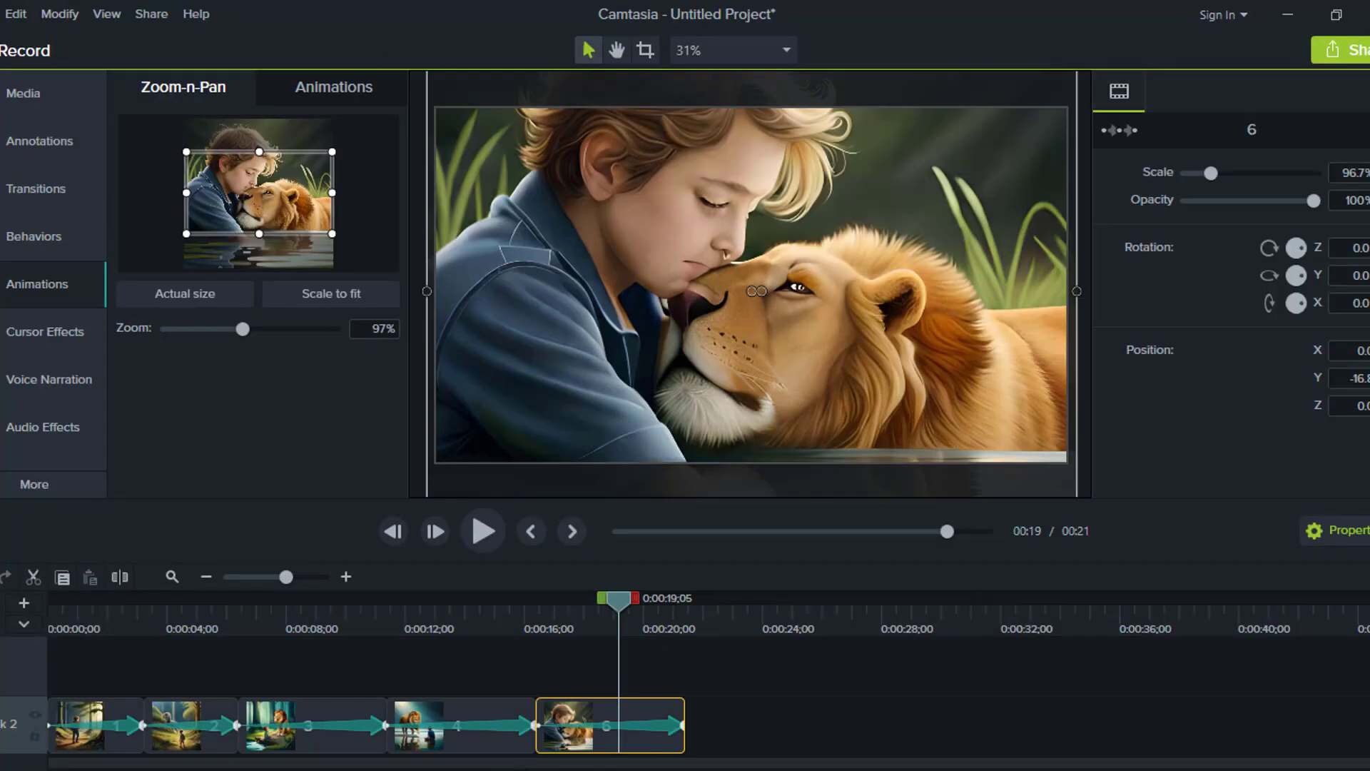
In File Explorer, open the AI Video 2 folder inside Tech and play the exported MP4
mouse_move(361, 743)
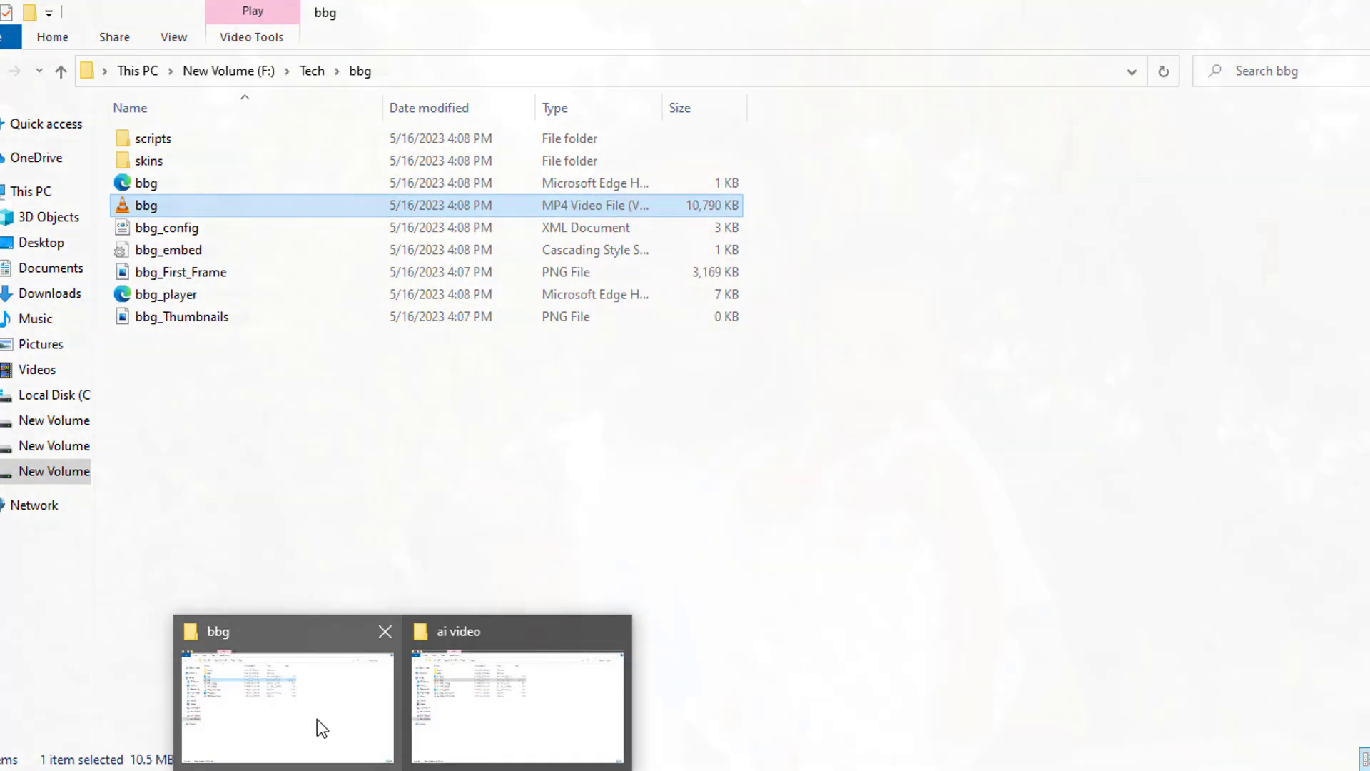
click(318, 720)
click(312, 72)
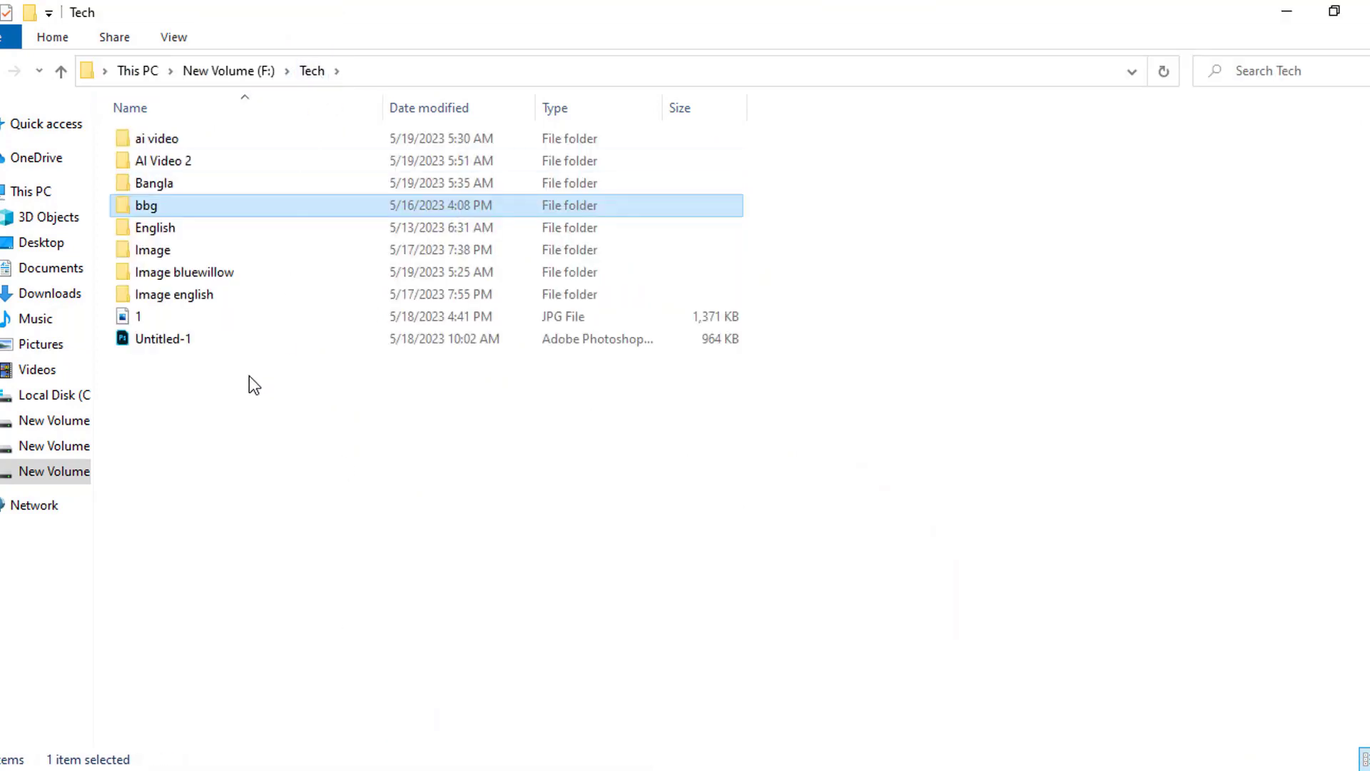
double_click(174, 162)
click(189, 207)
double_click(187, 205)
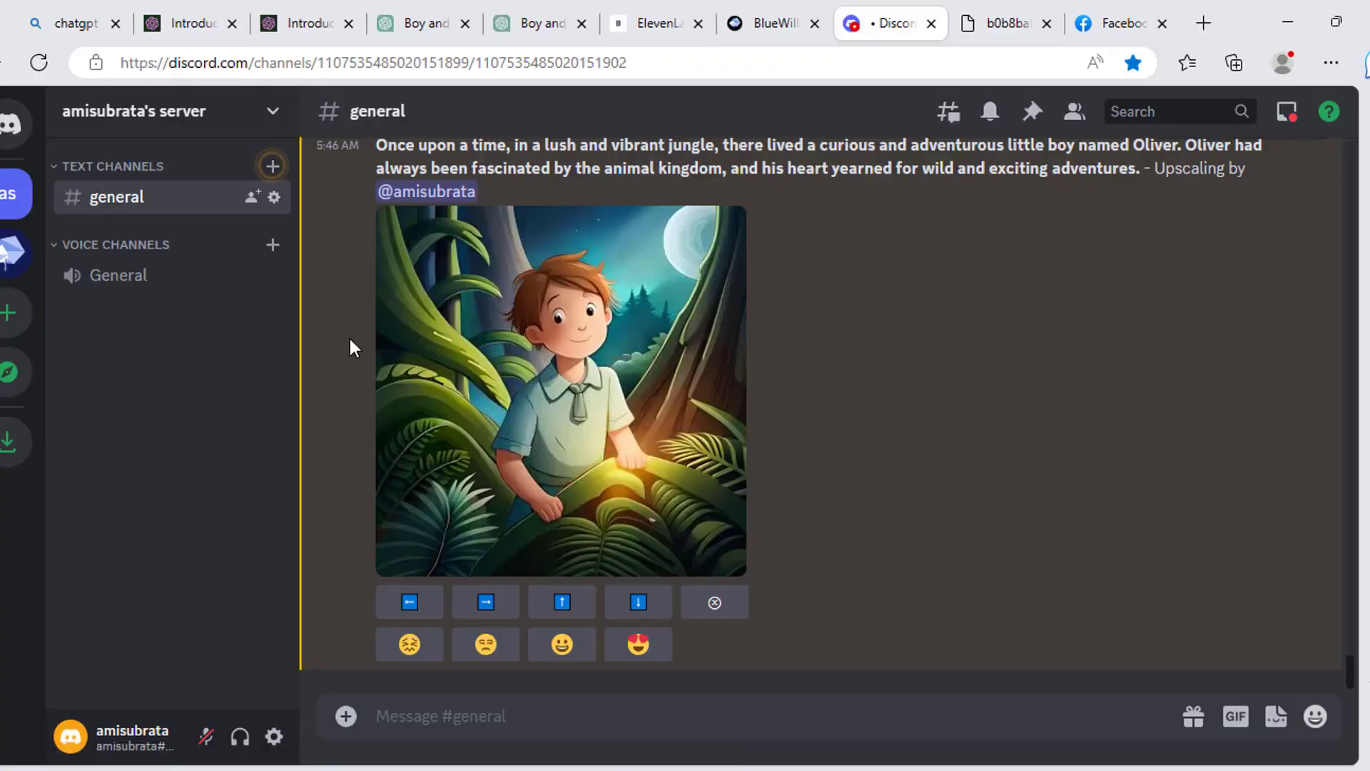
Return to the browser and revisit the ElevenLabs, BlueWillow and ChatGPT story pages
click(299, 26)
click(650, 24)
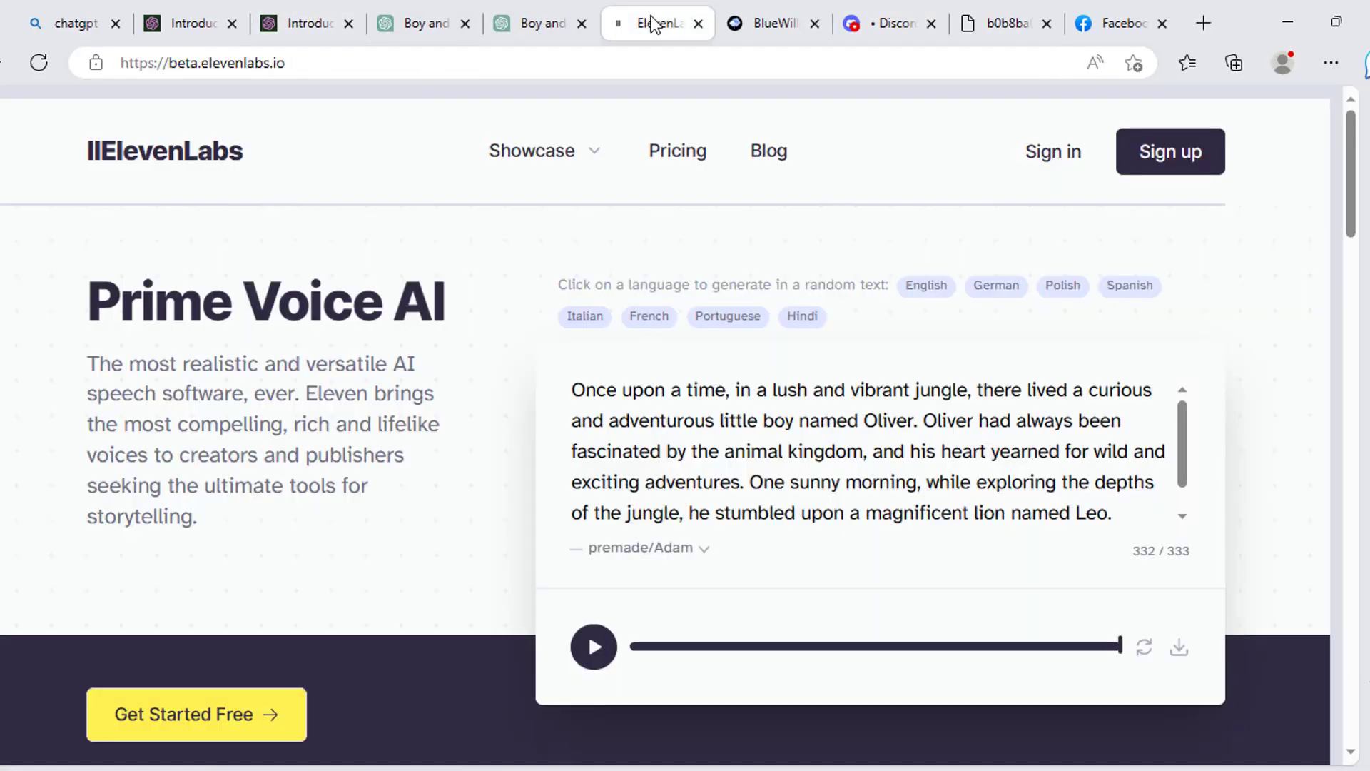
click(765, 21)
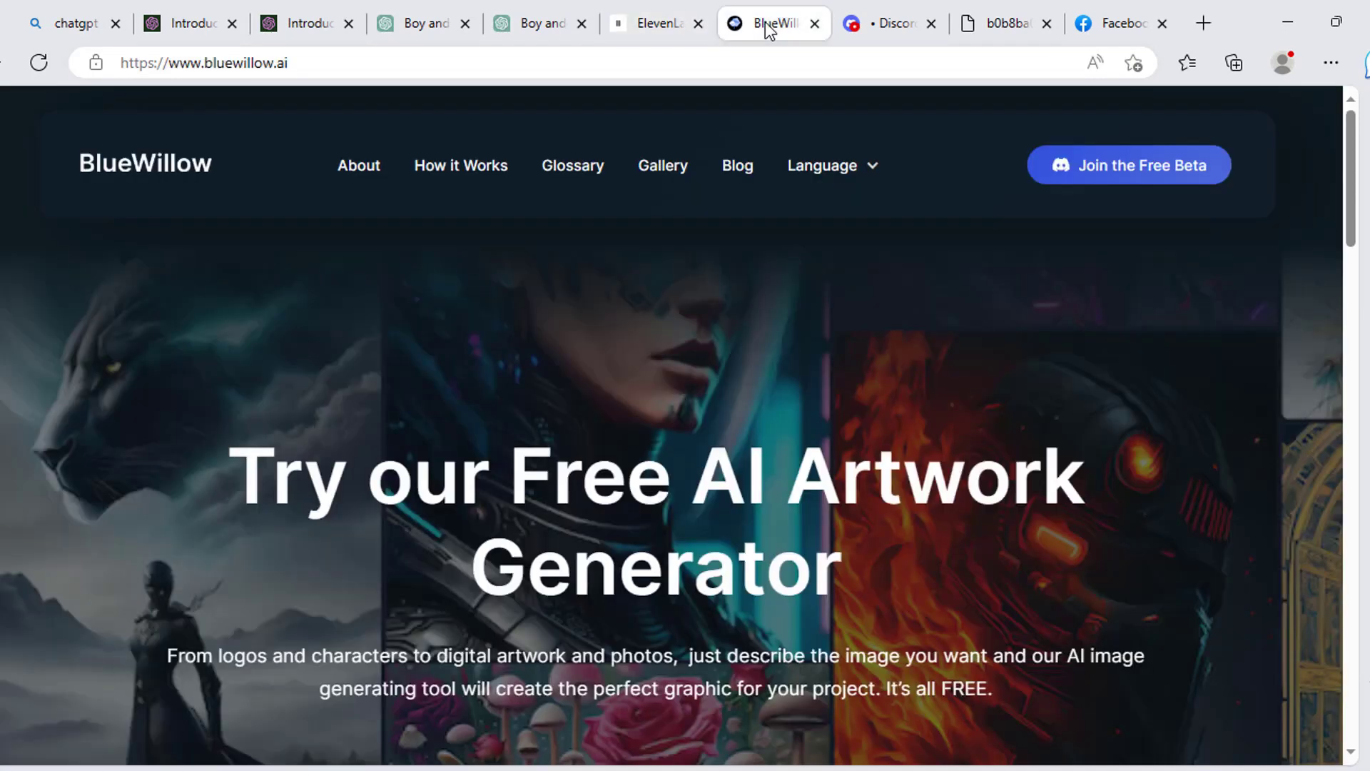
click(425, 24)
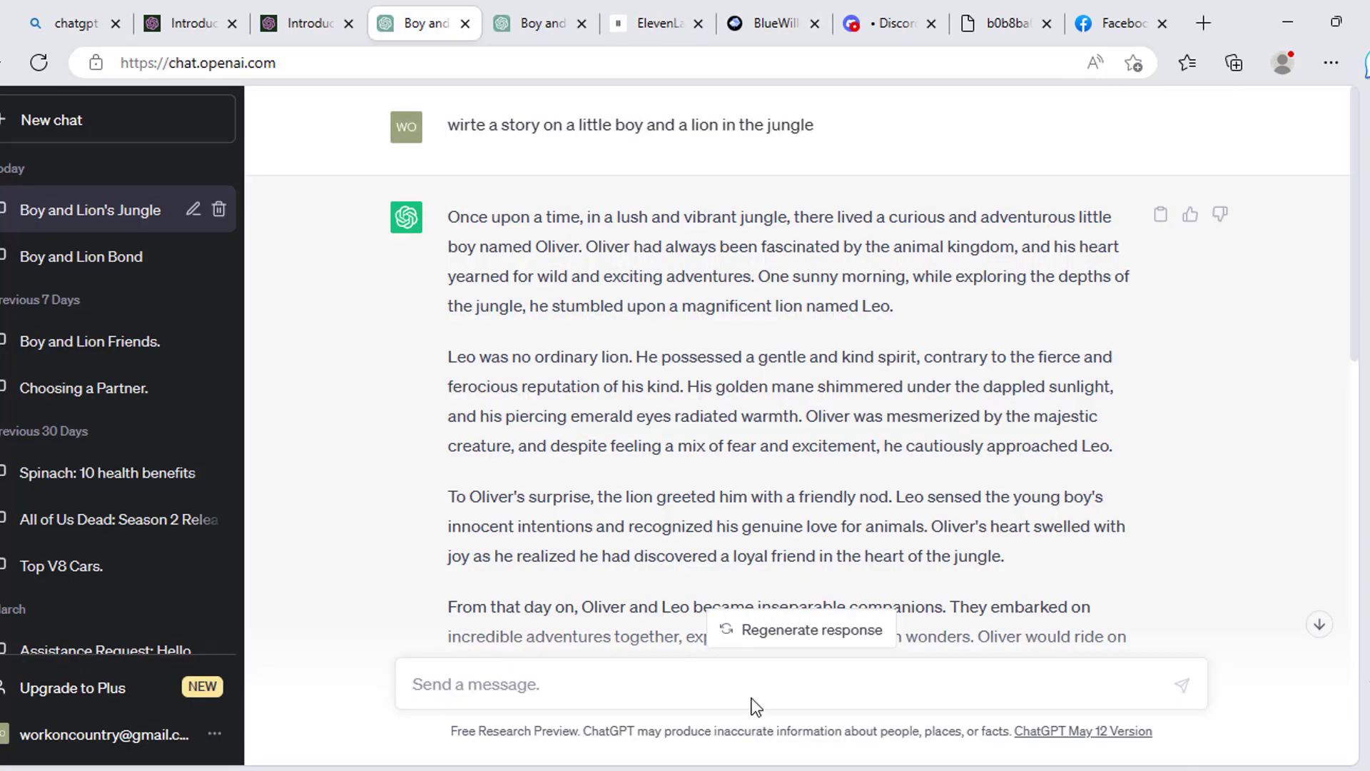